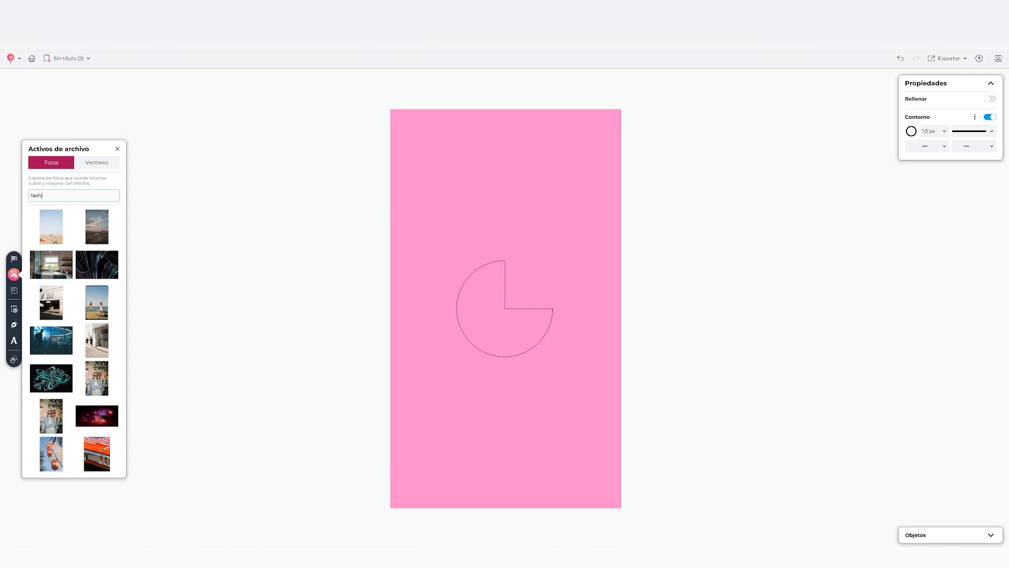
Insert the fashion stock photo of the man in the orange outfit on the canvas, in place of the woman's photo
left_click(101, 269)
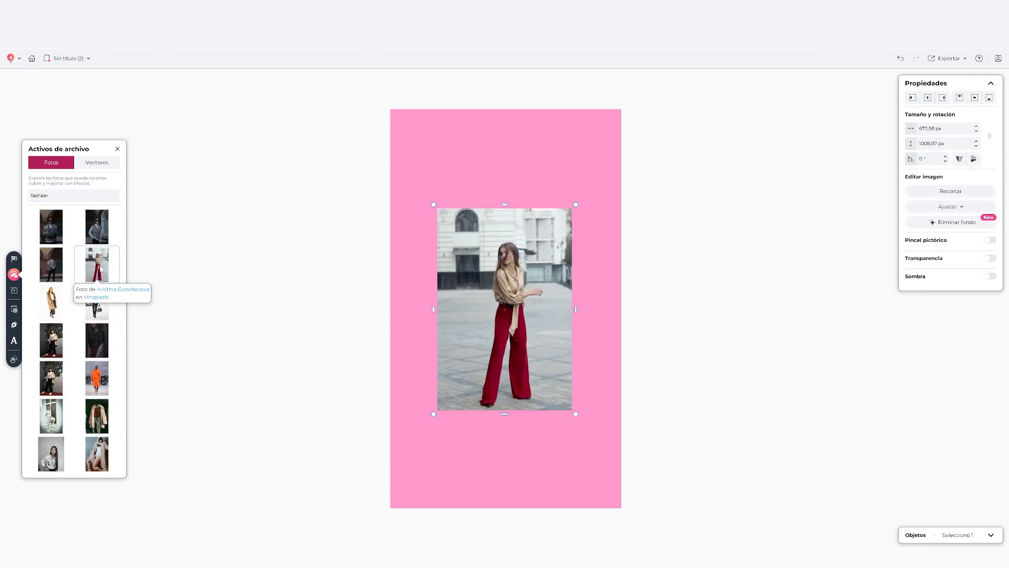
key("Delete")
scroll(100, 362, "down", 1)
left_click(99, 359)
Fill the background rectangle with the orange sampled from the man's outfit, and enlarge the photo
left_click(610, 301)
left_click(911, 209)
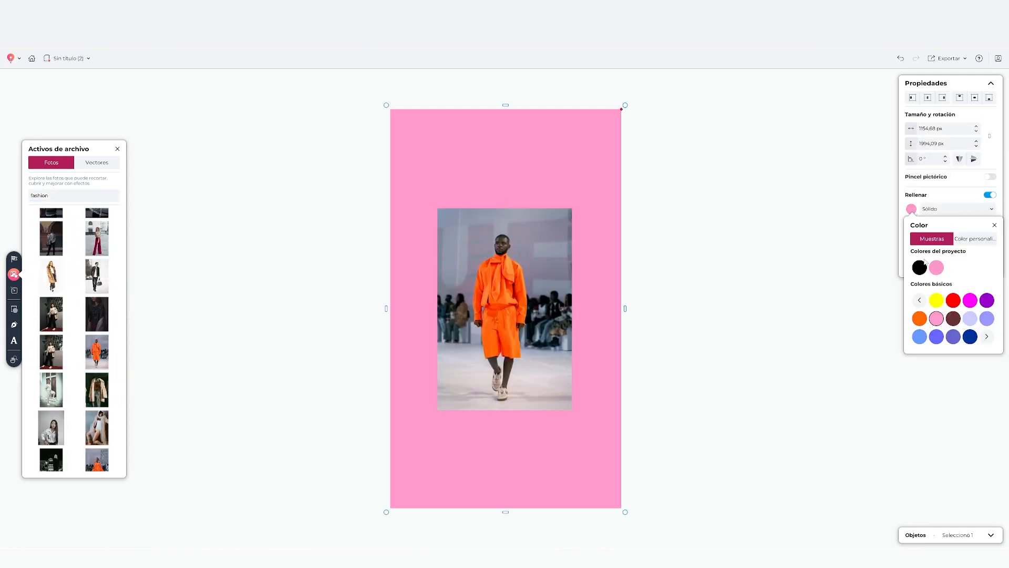
left_click(975, 239)
left_click(991, 357)
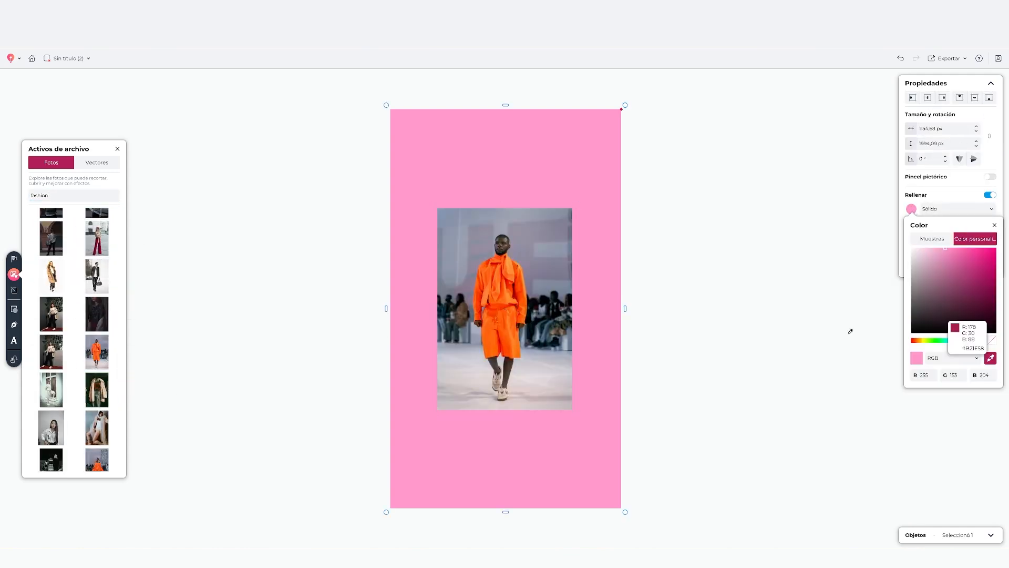
left_click(523, 341)
left_click(995, 226)
left_click(319, 234)
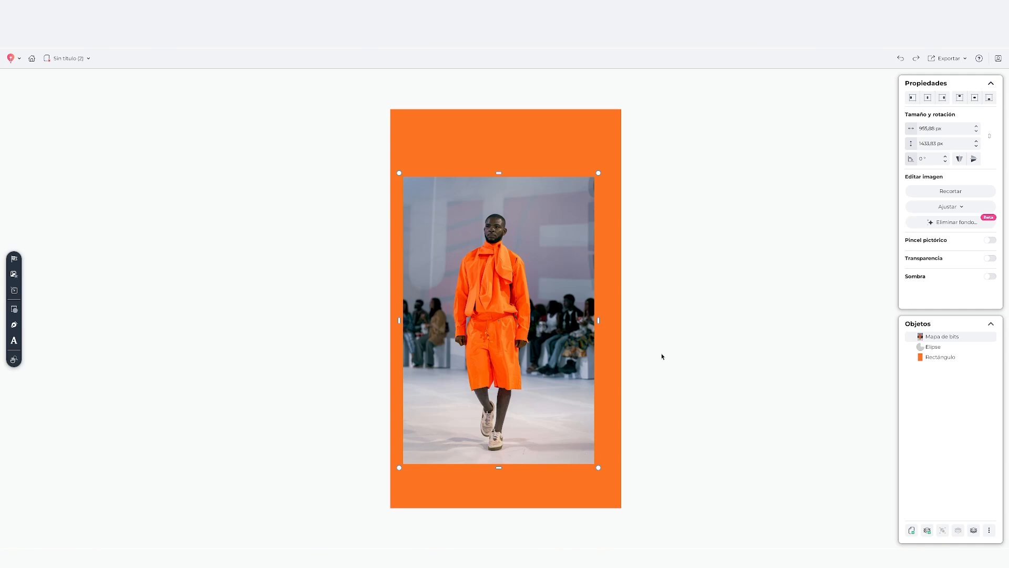
left_click_drag(598, 173, 678, 153)
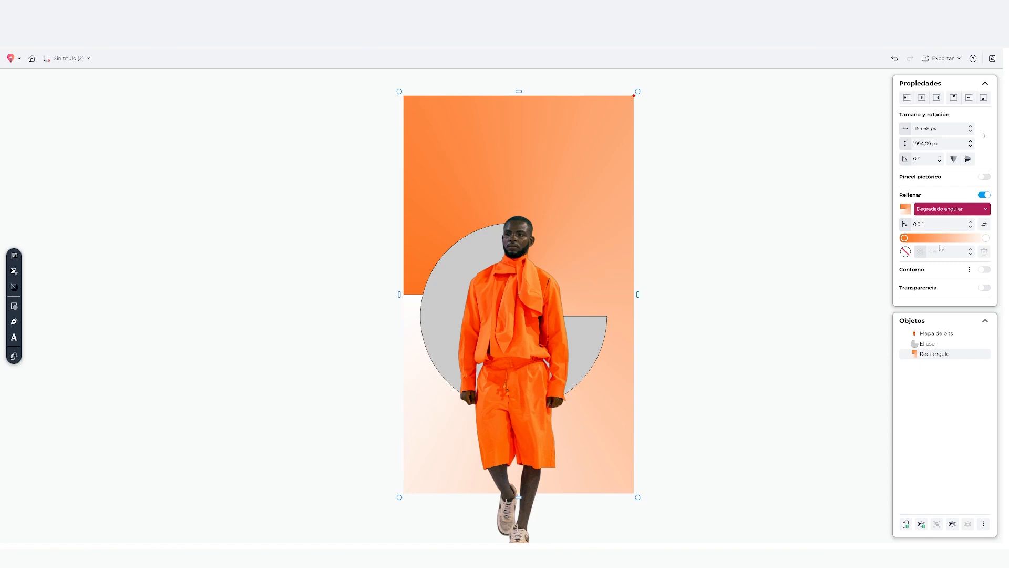
Change the background rectangle's fill to a linear orange-to-white gradient at a 90° angle
left_click(953, 209)
left_click(946, 247)
left_click(971, 226)
left_click_drag(933, 225, 892, 227)
left_click(986, 238)
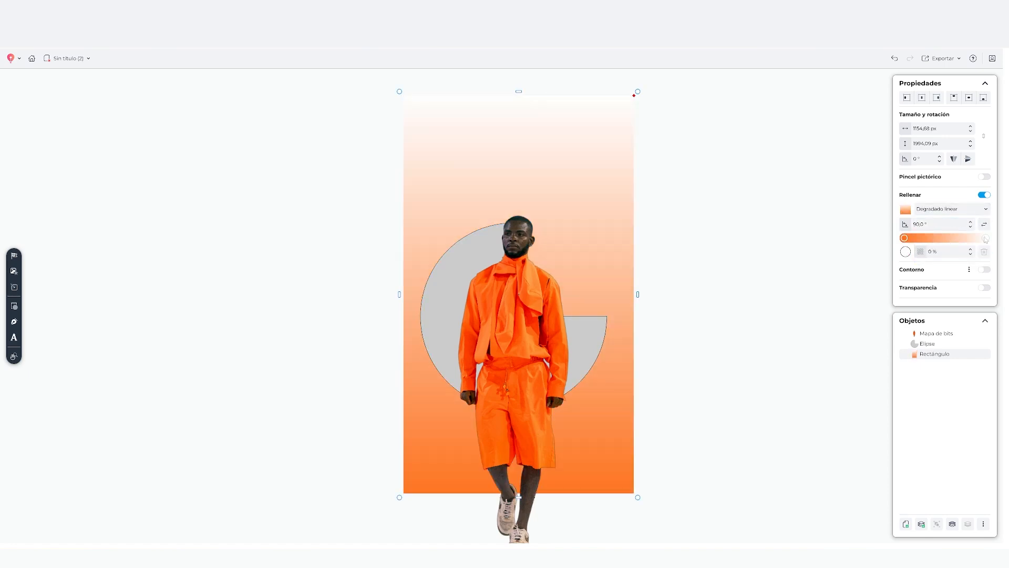
Fill the partial ellipse behind the man with solid white
left_click(927, 344)
left_click(905, 209)
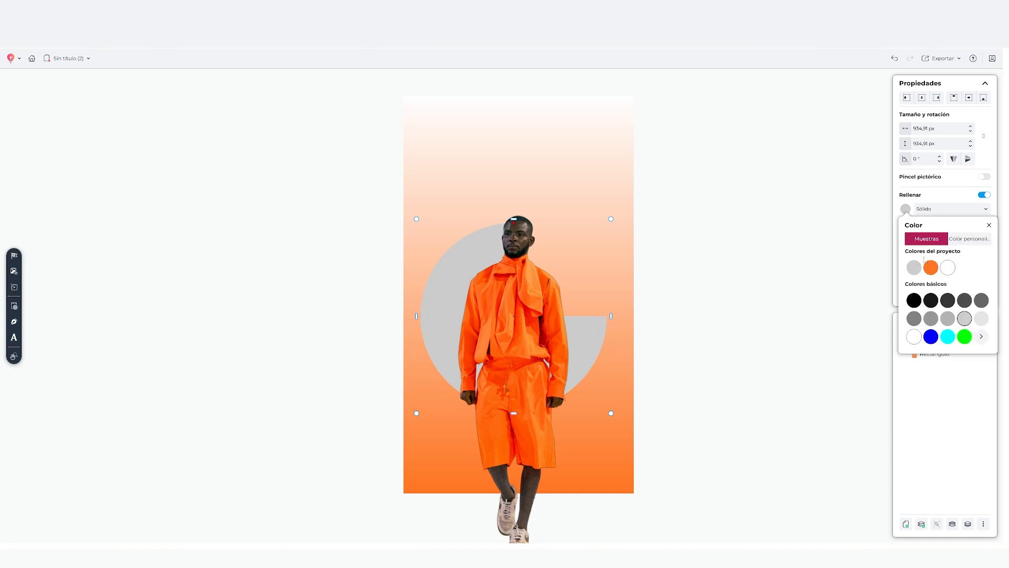
left_click(914, 267)
left_click(985, 339)
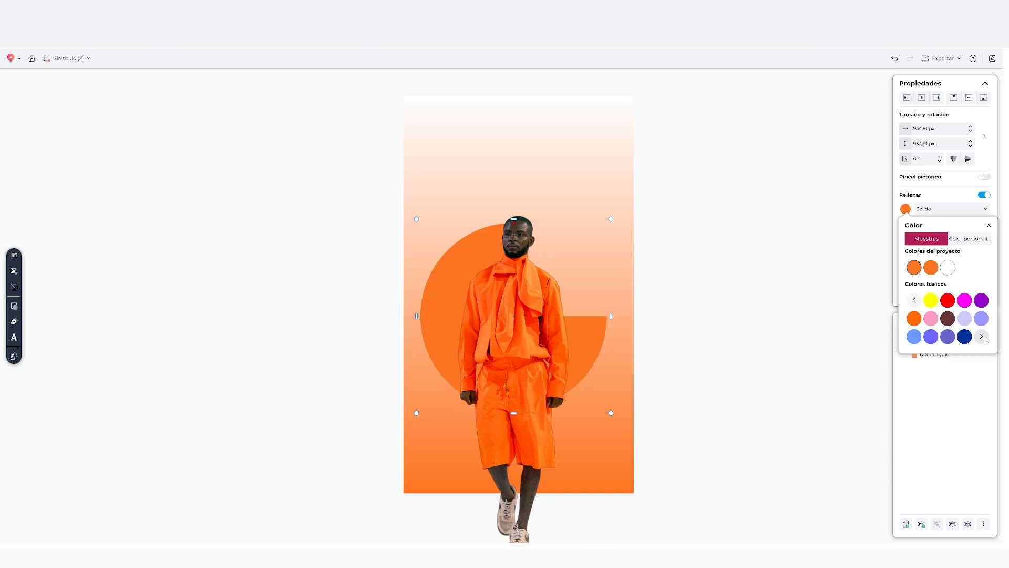
left_click(949, 301)
left_click(915, 301)
left_click(948, 269)
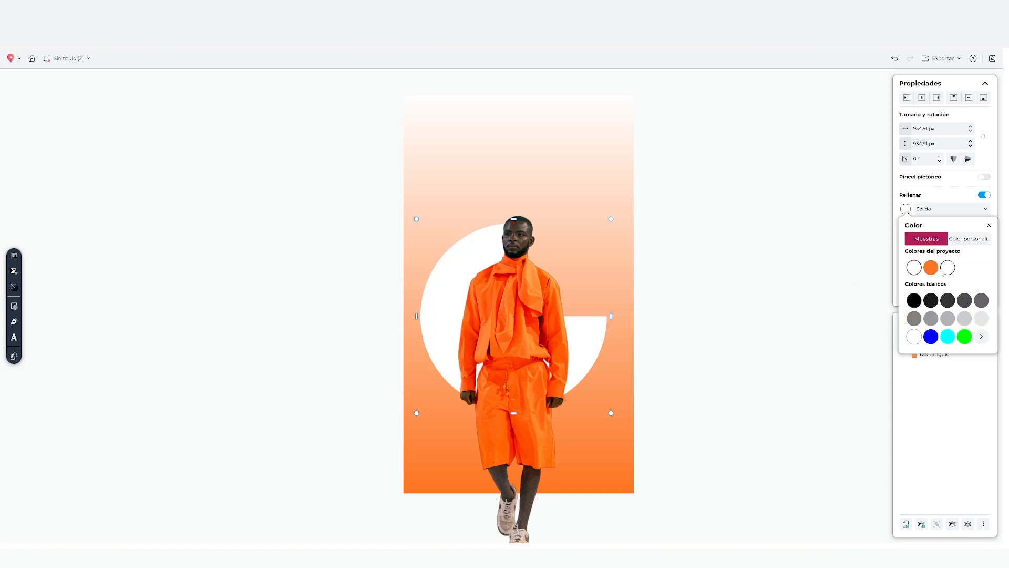
left_click(780, 329)
left_click(779, 330)
left_click(954, 354)
left_click(928, 344)
left_click_drag(459, 275, 422, 281)
key("ctrl+z")
left_click(644, 324)
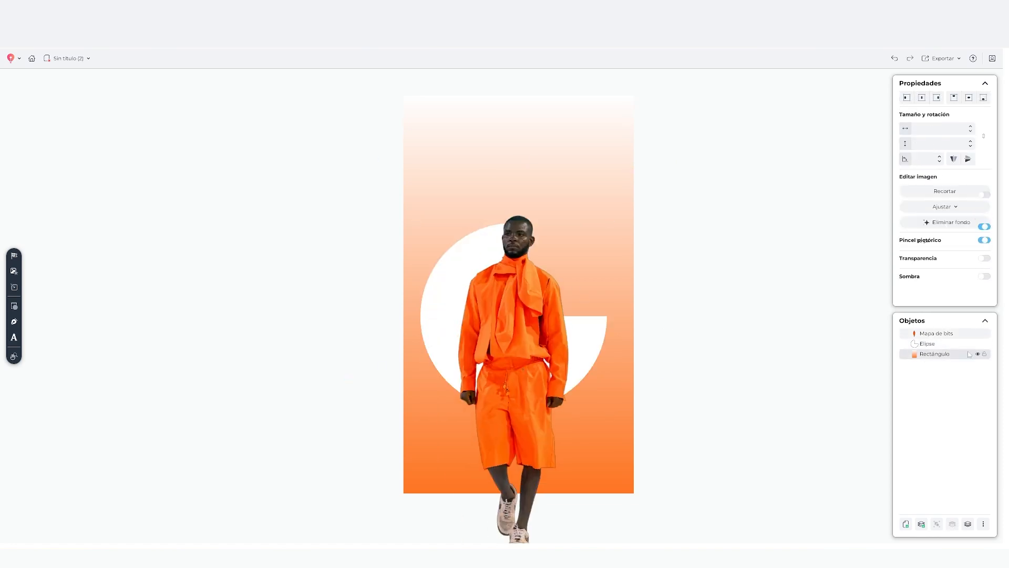
Lock the man's photo layer against selection and editing
left_click(445, 282)
left_click(978, 334)
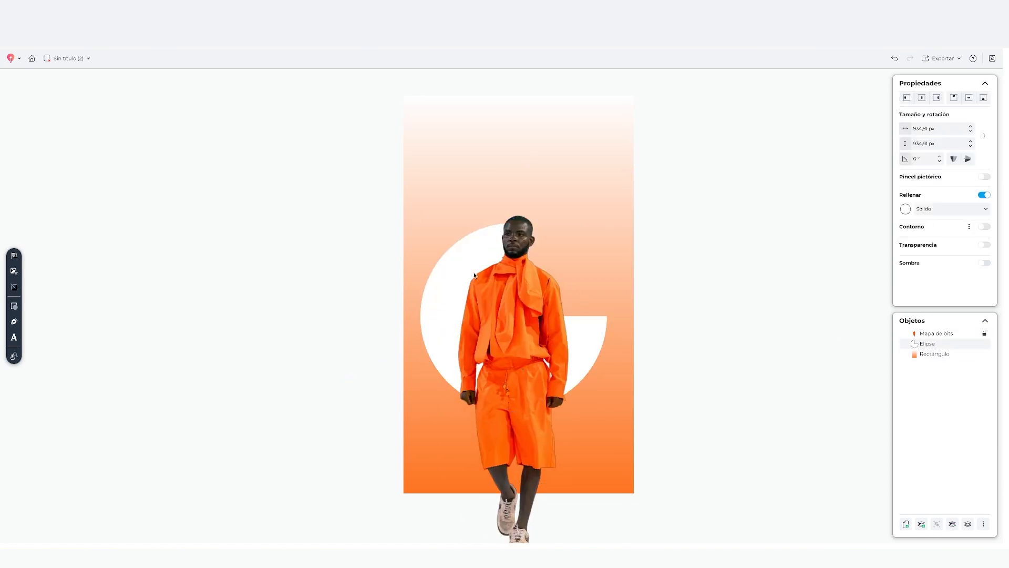
left_click(678, 310)
left_click(426, 329)
left_click(683, 326)
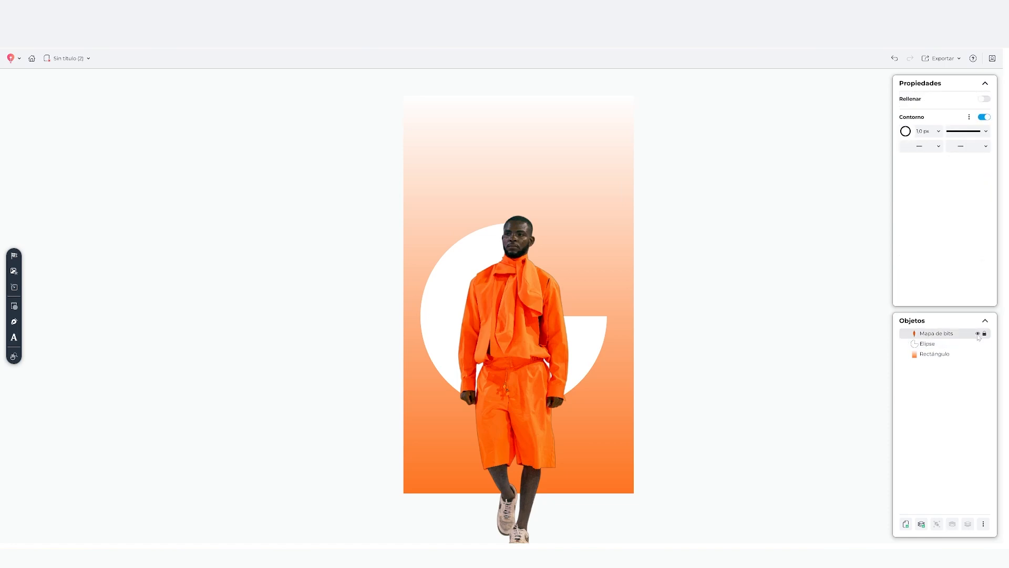
Move the white ellipse up to head height, hiding the man's photo while repositioning it
left_click(978, 333)
left_click(495, 320)
left_click_drag(495, 320, 495, 243)
left_click(978, 333)
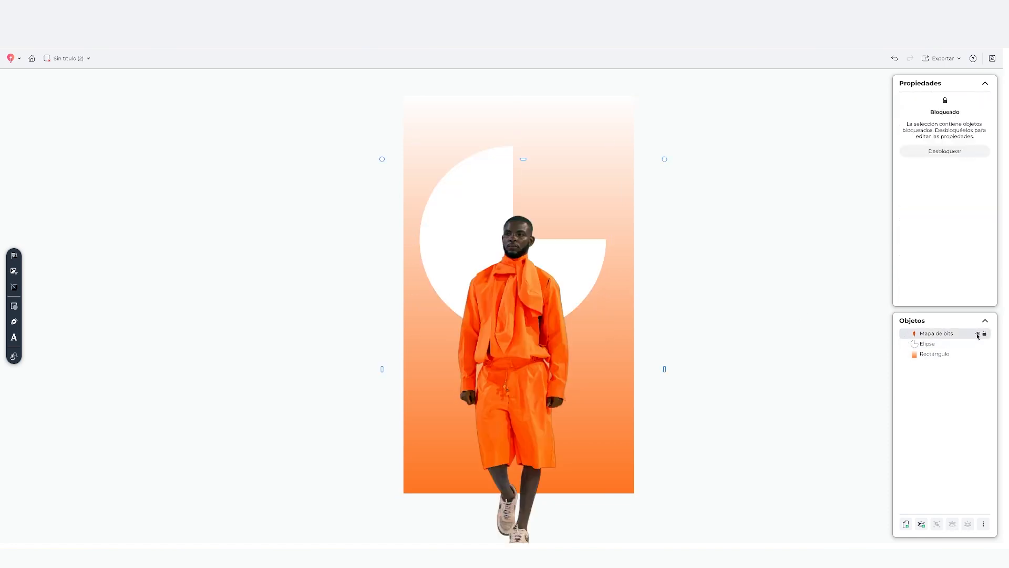
Bring the white ellipse in front of the man's photo in the layer order
left_click_drag(960, 346, 948, 330)
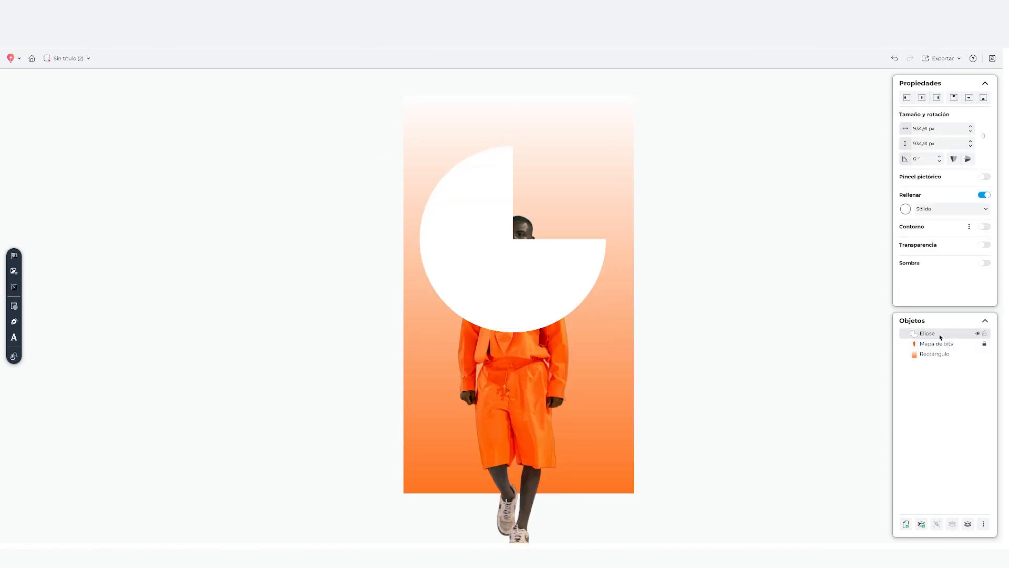
key("ctrl+z")
left_click(545, 266)
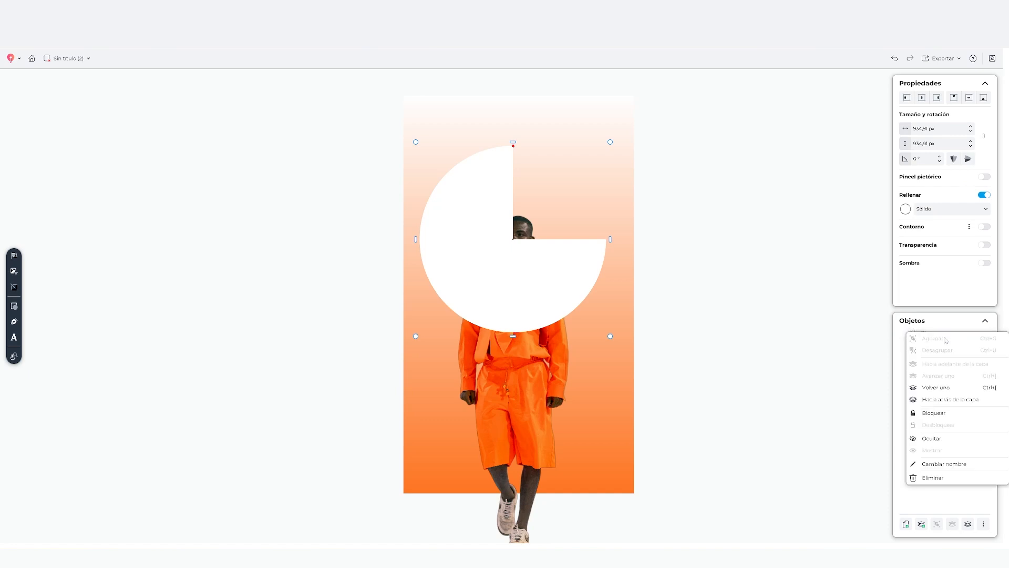
left_click_drag(545, 266, 655, 360)
key("ctrl+z")
Duplicate the white ellipse, keeping one behind the man's photo and moving the front one down over his legs
key("ctrl+d")
left_click_drag(946, 334, 946, 359)
left_click_drag(557, 283, 552, 489)
left_click(700, 421)
Add a text object reading "Fashion" near the top of the poster
scroll(700, 421, "up", 1)
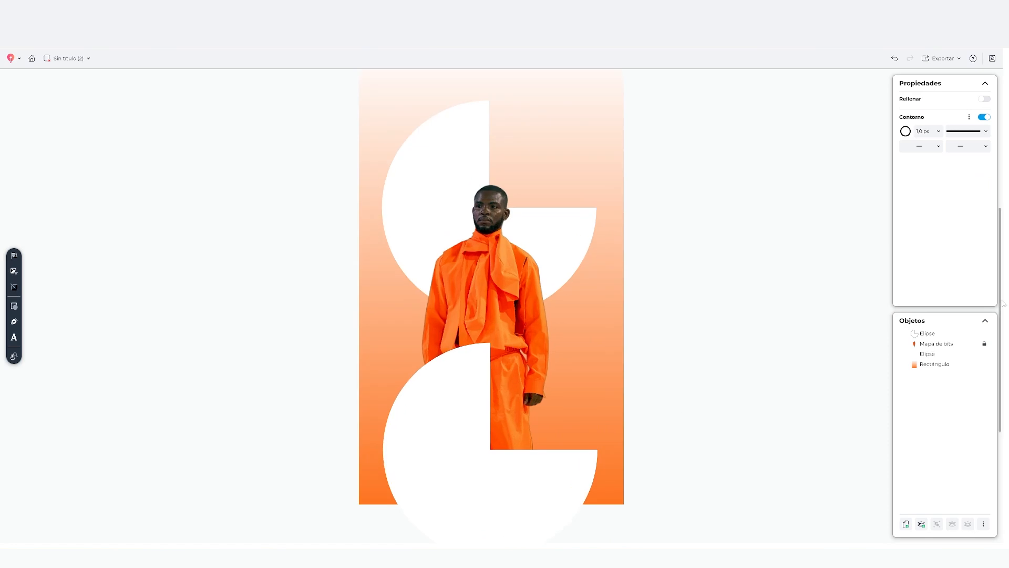
left_click_drag(1001, 293, 990, 251)
left_click(14, 337)
left_click(428, 179)
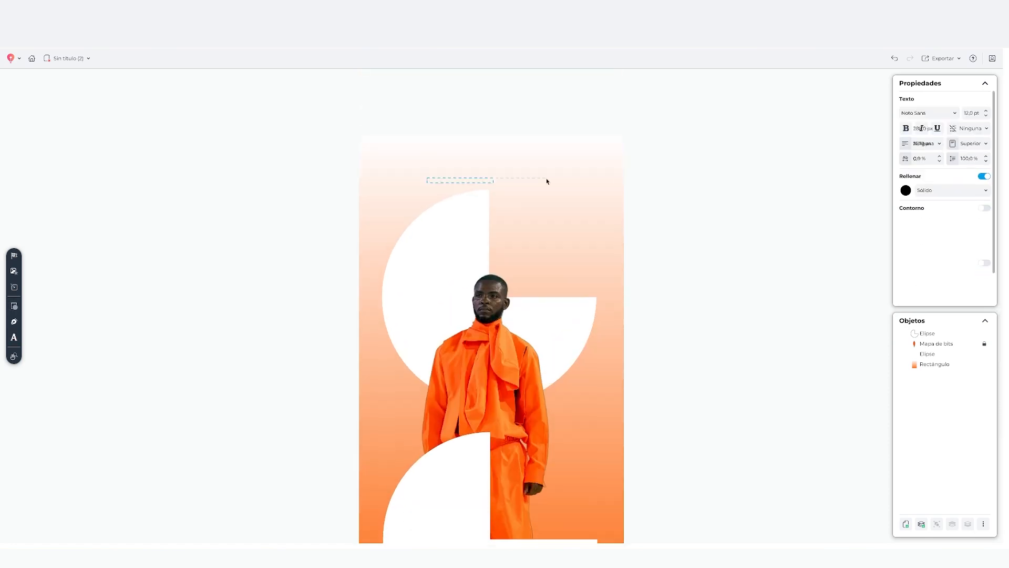
type("fashion")
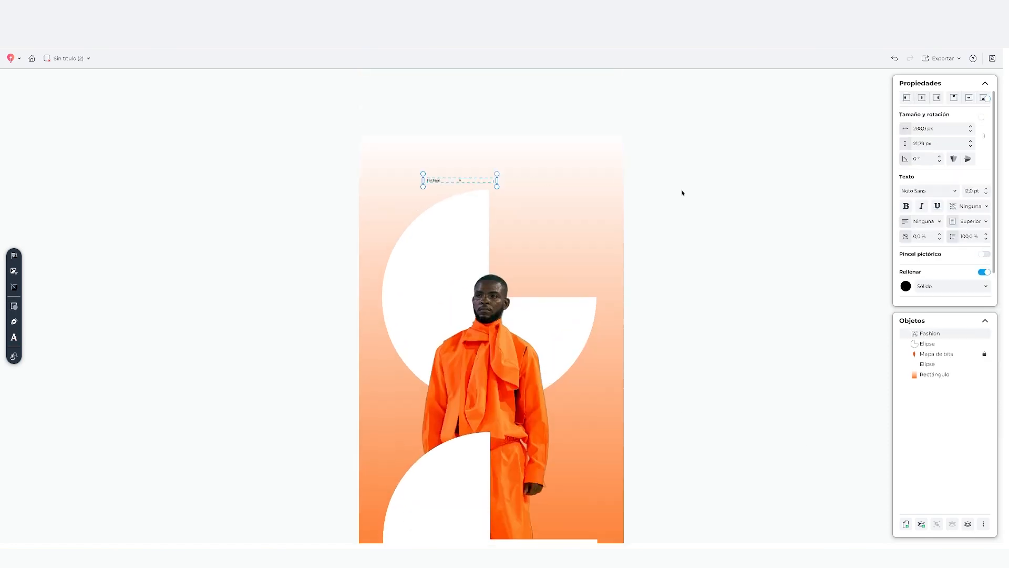
Enlarge the Fashion heading's text box to nearly the poster's width and center-align the text
left_click_drag(626, 227, 657, 220)
left_click_drag(468, 190, 404, 158)
left_click_drag(622, 155, 618, 156)
left_click(928, 221)
left_click(927, 251)
left_click_drag(505, 158, 509, 158)
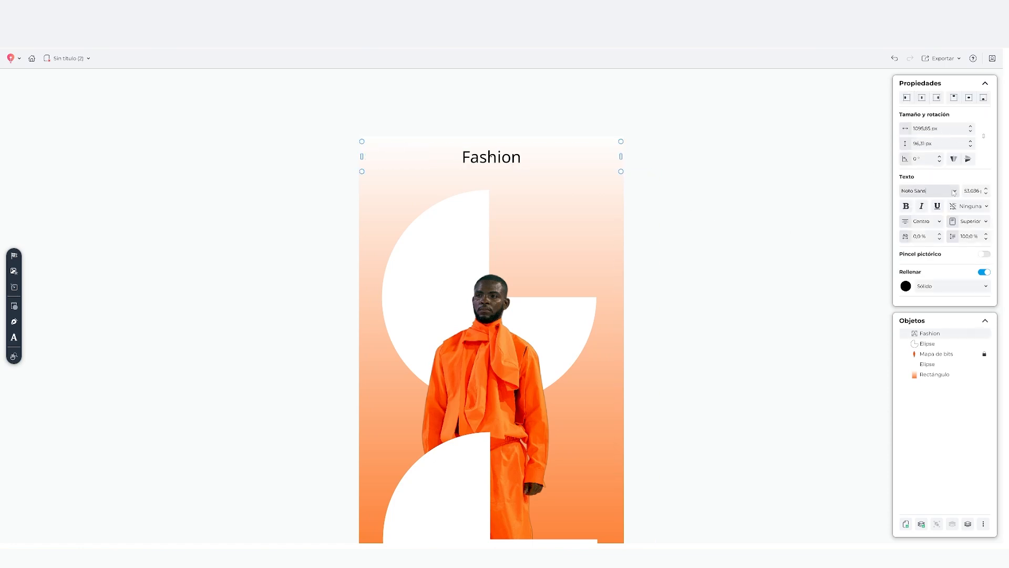
Set the Fashion heading's font to AmeriGarmnd BT bold italic and its fill to orange
left_click(954, 192)
left_click(941, 305)
left_click(954, 192)
left_click(971, 318)
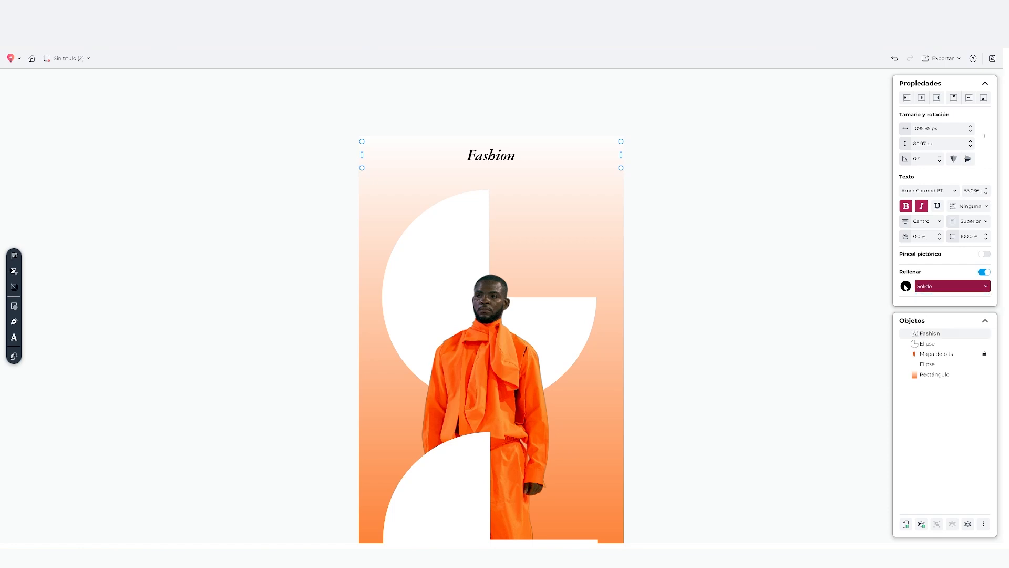
left_click(906, 286)
left_click(963, 347)
left_click(737, 308)
Duplicate the Fashion heading directly below itself and change the copy's text to "SHOW"
scroll(736, 308, "down", 1)
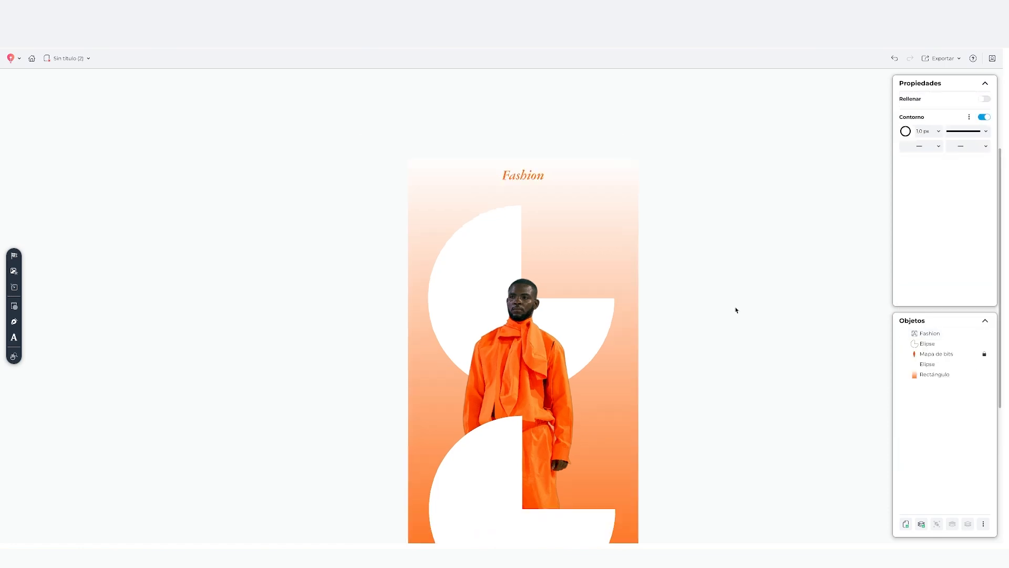
left_click(533, 180)
right_click(533, 179)
left_click(559, 211)
left_click_drag(531, 186, 530, 192)
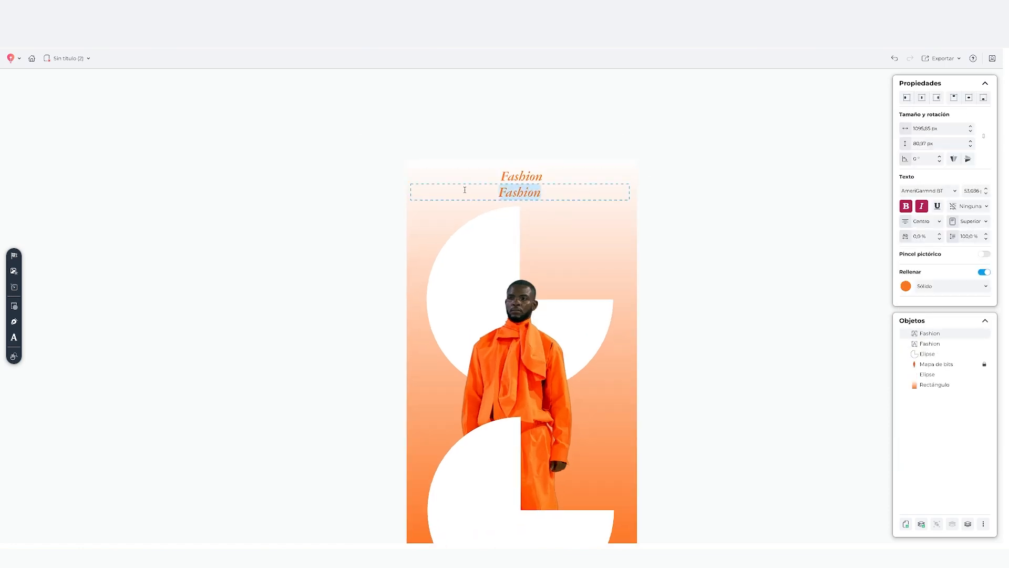
key("Escape")
Format the SHOW text in Actor at 25 pt with 50% letter spacing
left_click(534, 193)
left_click(930, 191)
left_click(862, 261)
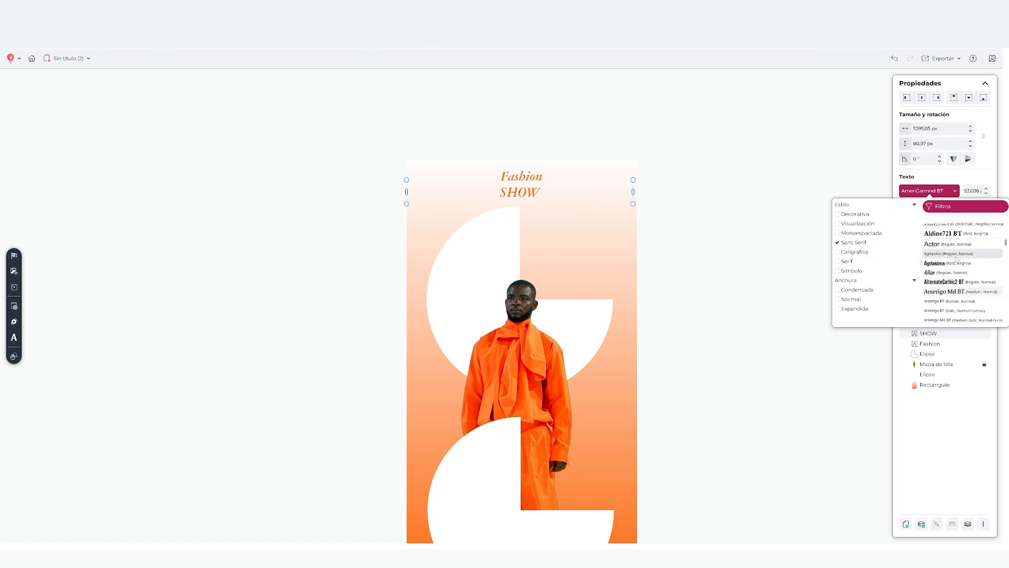
left_click(961, 249)
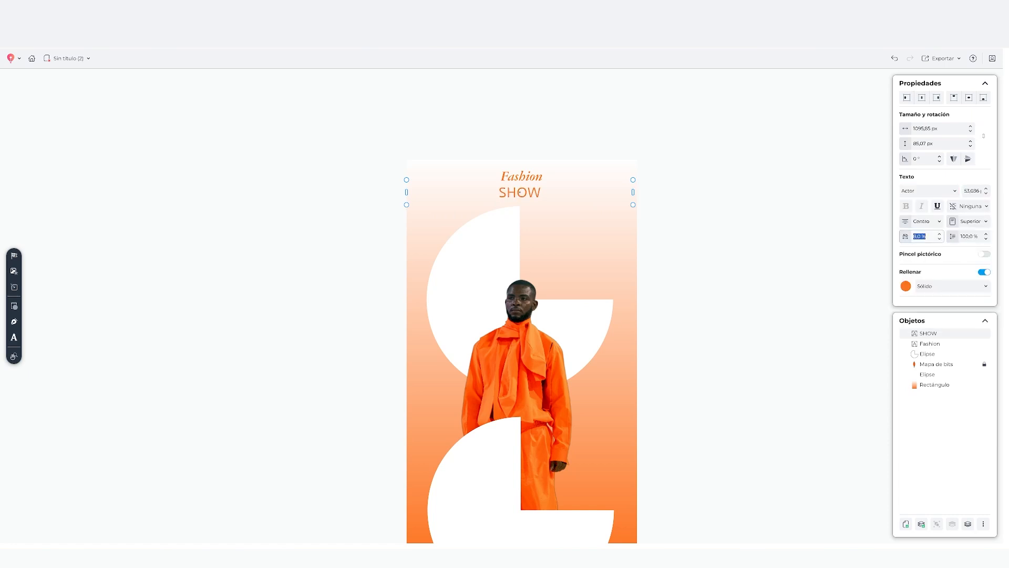
type("25")
left_click(684, 284)
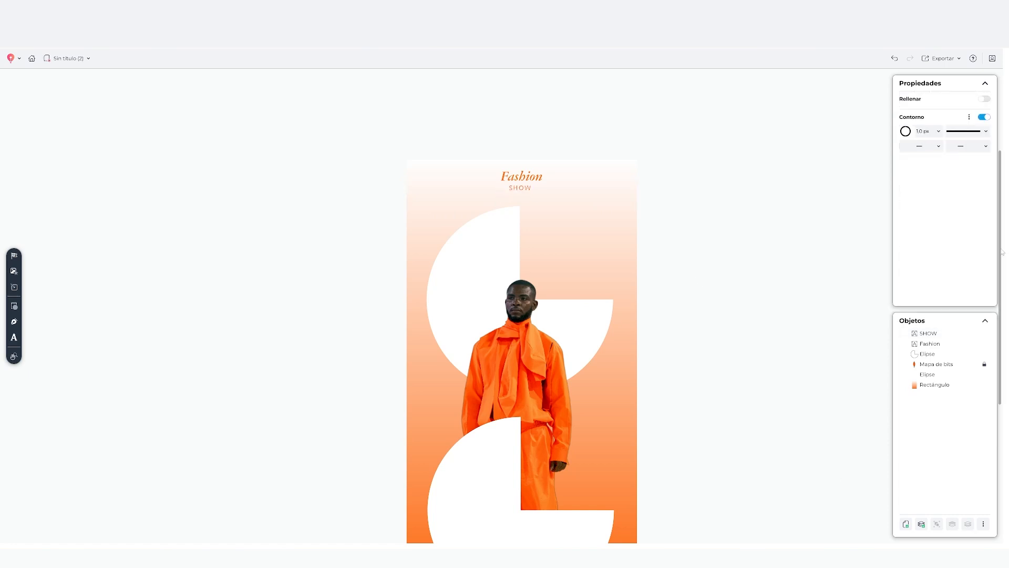
Move the upper white ellipse slightly down, with the man's photo hidden
scroll(719, 259, "down", 1)
left_click(503, 209)
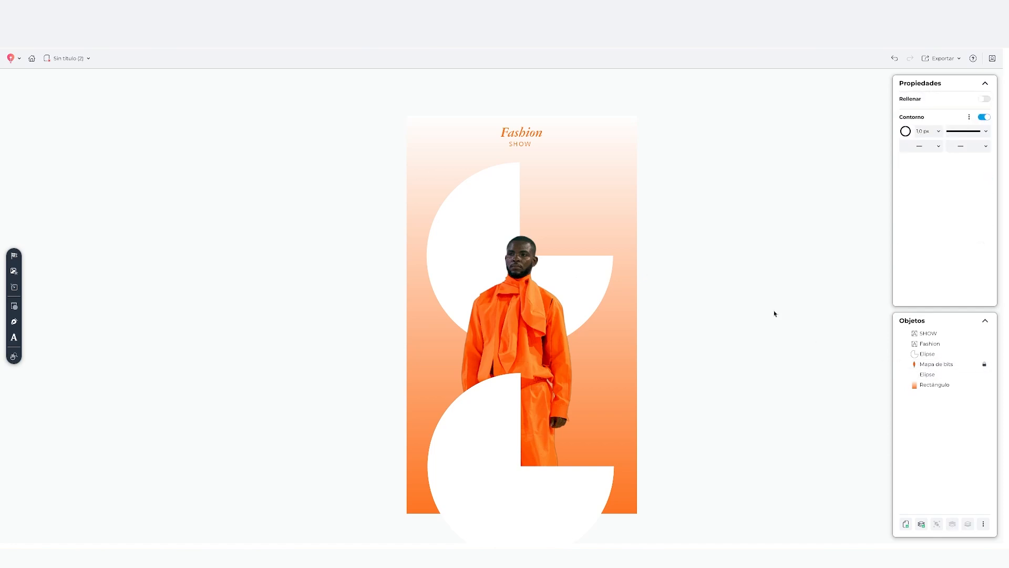
left_click(978, 364)
left_click(536, 284)
left_click_drag(535, 294, 535, 302)
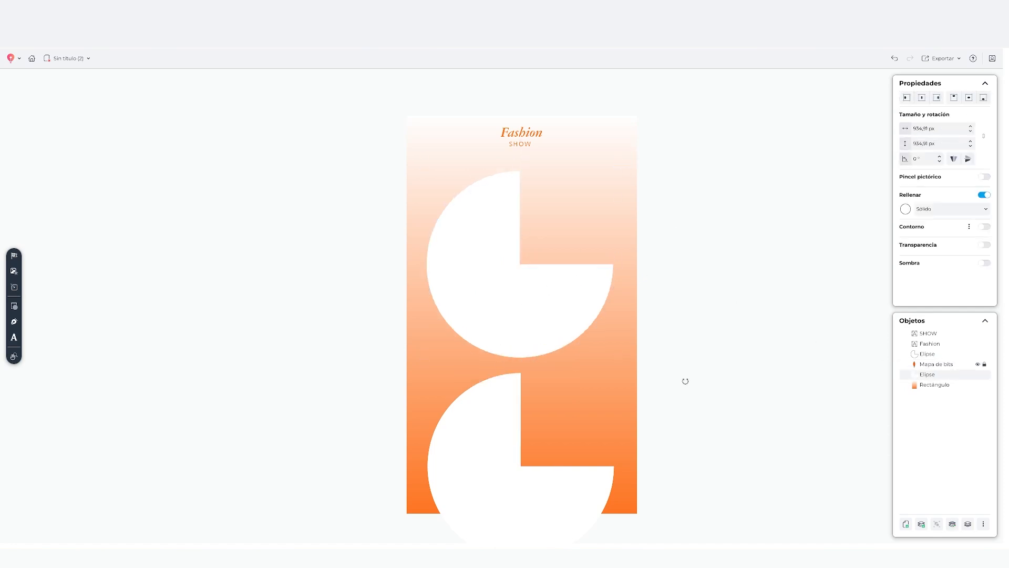
key("ctrl+z")
Rotate the upper white ellipse 90° and show the man's photo again
left_click(920, 158)
type("90")
key("Return")
left_click(979, 365)
Left-align the Fashion and SHOW texts and move them beside the man's head, just above the upper ellipse's edge
left_click(941, 385)
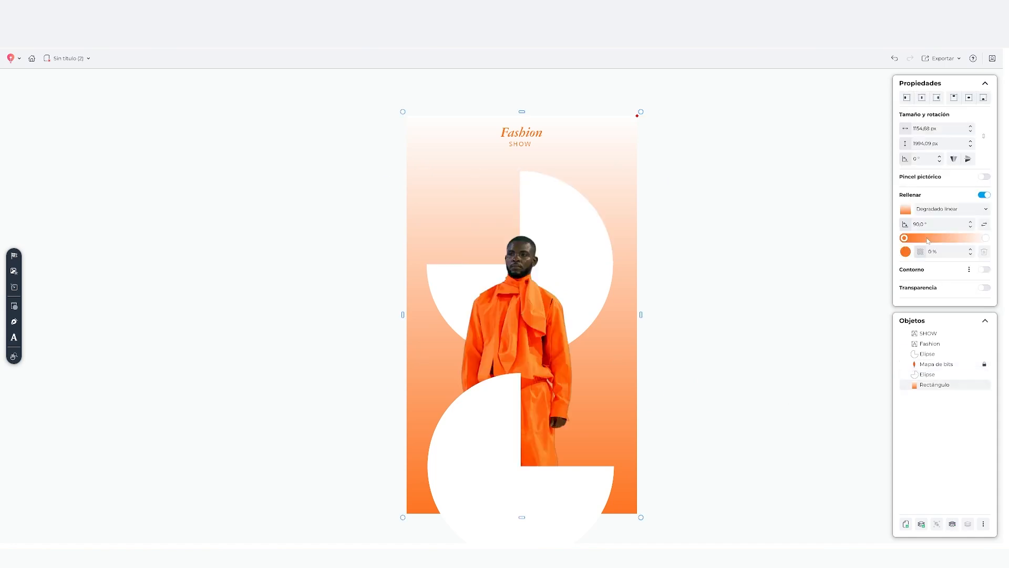
left_click(795, 277)
left_click(914, 342)
left_click_drag(526, 138, 454, 251)
left_click(714, 283)
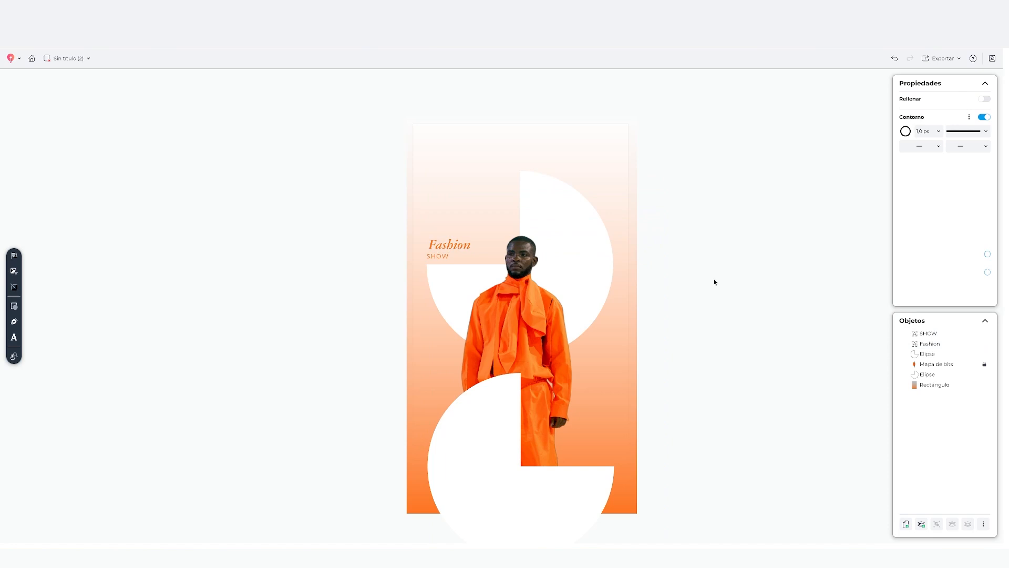
left_click(443, 249)
left_click_drag(452, 239, 452, 228)
Set the fill of the Fashion and SHOW texts to black
left_click(906, 286)
left_click(931, 345)
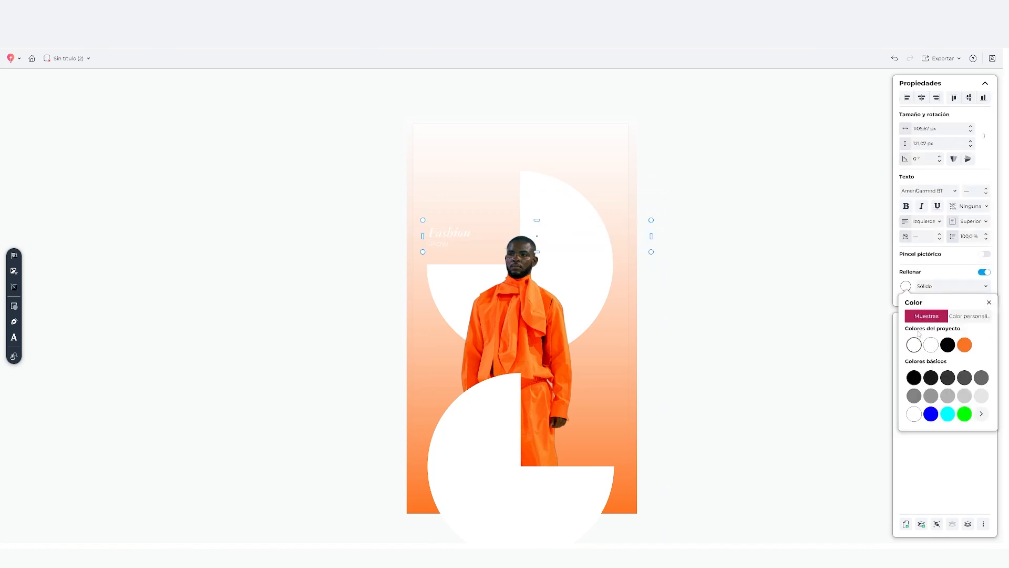
left_click(947, 345)
left_click(459, 235)
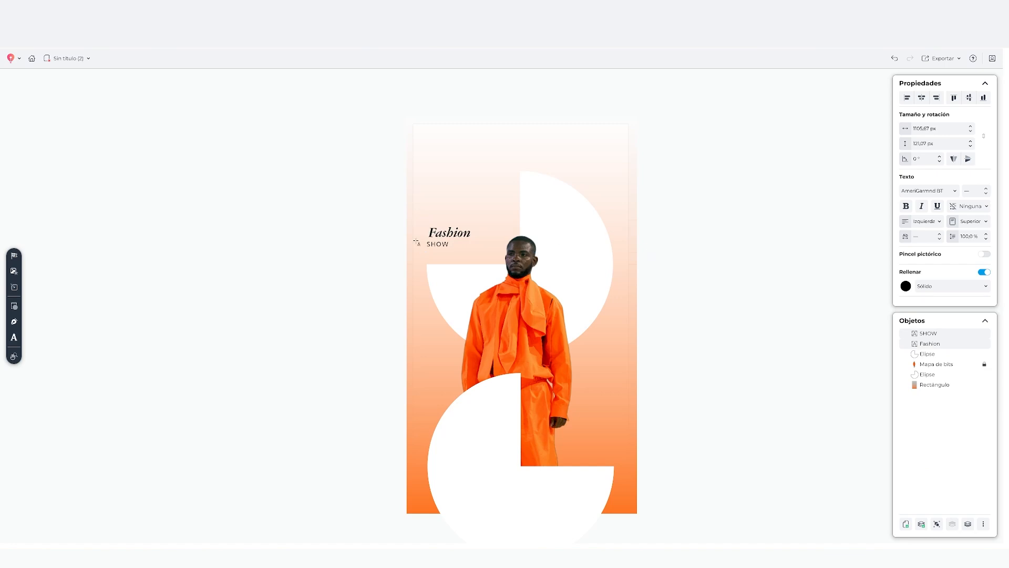
key("ctrl+z")
key("ctrl+z")
left_click(940, 289)
left_click(905, 288)
left_click(948, 344)
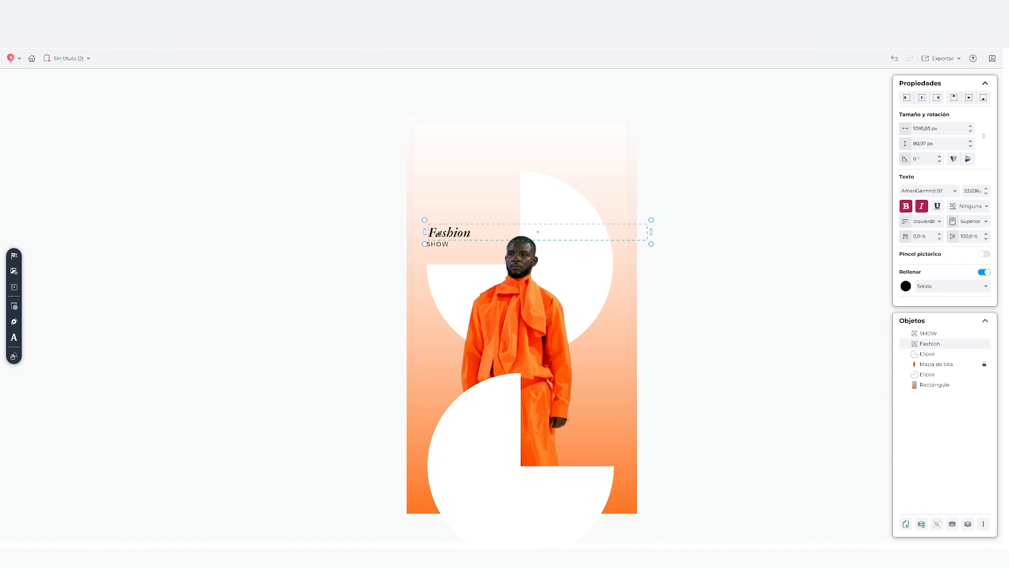
Duplicate the SHOW text below itself as a smaller date line reading "01/09/25"
left_click(461, 244)
left_click_drag(450, 243, 450, 257, "alt")
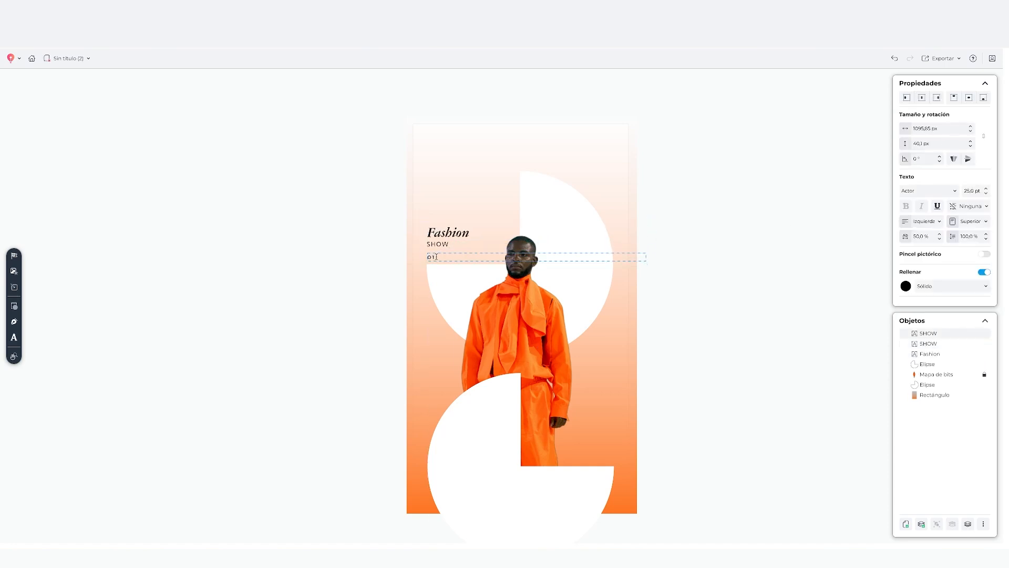
left_click(986, 194)
left_click(986, 194)
left_click(675, 263)
left_click(494, 257)
left_click(669, 275)
Move the Fashion and SHOW texts up together and reposition the date line below them
left_click(453, 233)
left_click(446, 244, "shift")
left_click_drag(453, 238, 453, 185)
left_click(452, 256)
mouse_move(452, 256)
left_mouse_down()
mouse_move(453, 218)
mouse_move(445, 253)
left_mouse_up()
Duplicate the date line below itself and change the copy's text to "Berlin/Germany"
right_click(452, 218)
left_click(473, 264)
double_click(444, 252)
left_click(772, 405)
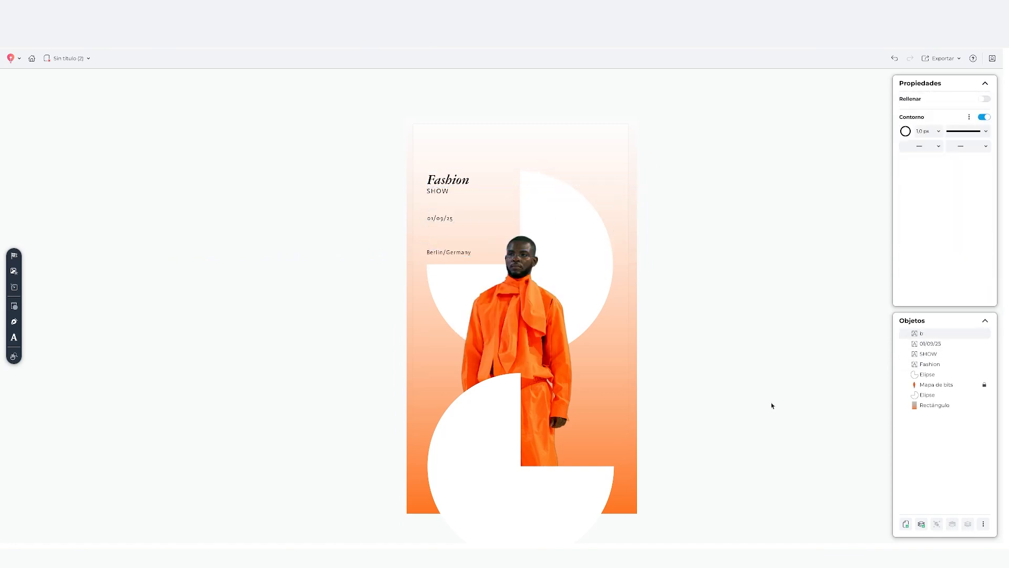
Reduce the font size of the 01/09/25 and Berlin/Germany lines
left_click(440, 218)
left_click(929, 191)
left_click(986, 193)
left_click(986, 194)
left_click(986, 193)
left_click(934, 333)
triple_click(986, 193)
left_click(718, 308)
Duplicate the lower white ellipse, rotate the copy 180° and shift it up toward the poster's left edge
left_click(547, 486)
key("ctrl+d")
left_click(918, 159)
type("180")
left_click_drag(566, 443, 475, 397)
Fill the rotated ellipse with orange and send it back to just above the background rectangle
left_click(906, 208)
left_click(964, 266)
key("ctrl+Page_Down")
key("ctrl+Page_Down")
key("ctrl+Page_Down")
left_click_drag(388, 369, 382, 369)
left_click(363, 415)
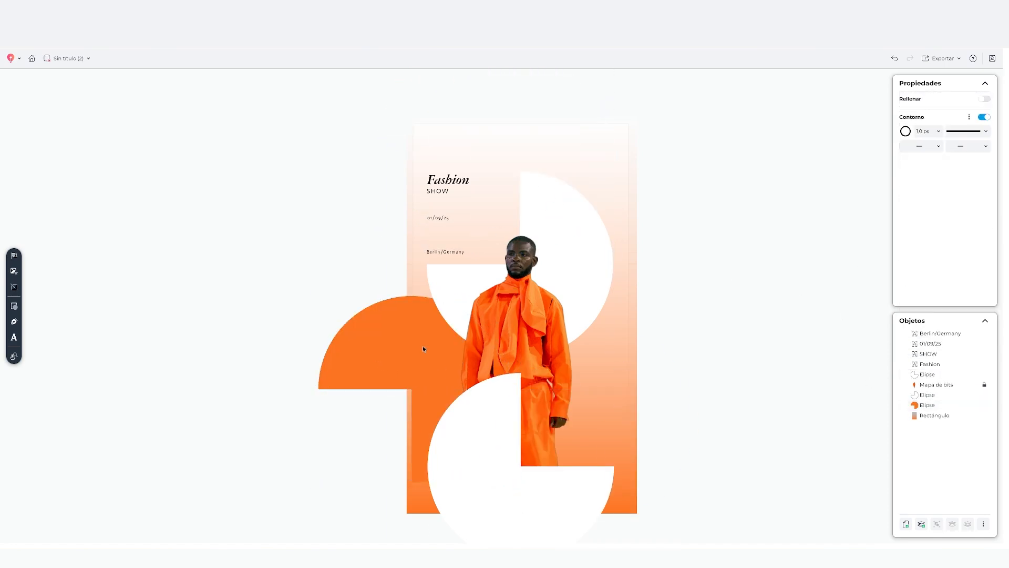
Duplicate the orange partial ellipse and place the copy across the poster's upper-right corner
left_click(442, 351)
key("ctrl+d")
left_click_drag(394, 153, 642, 263)
left_click_drag(355, 348, 569, 180)
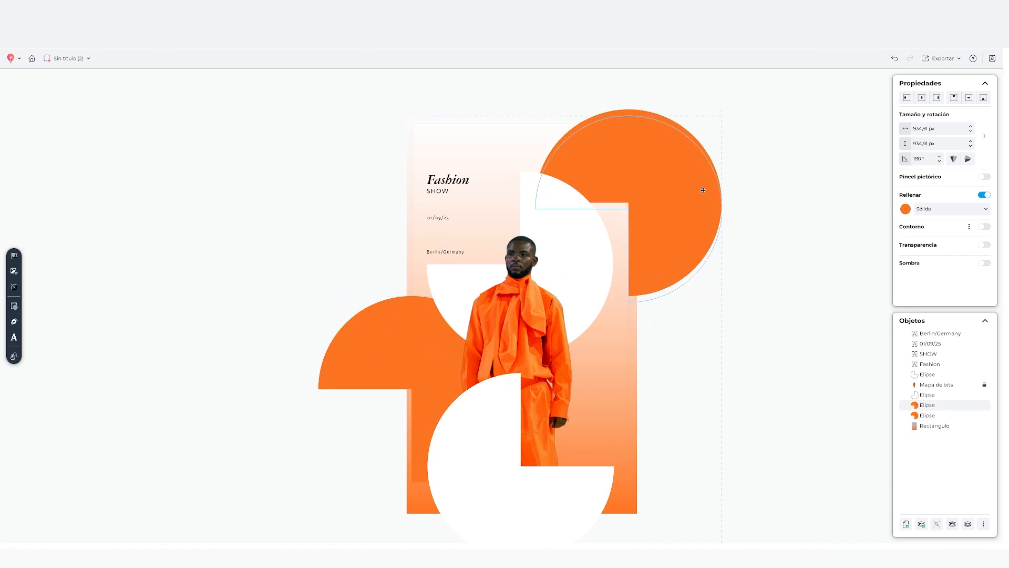
left_click(788, 157)
Open the export options for the finished fashion poster
left_click(941, 58)
left_click(961, 228)
left_click(962, 239)
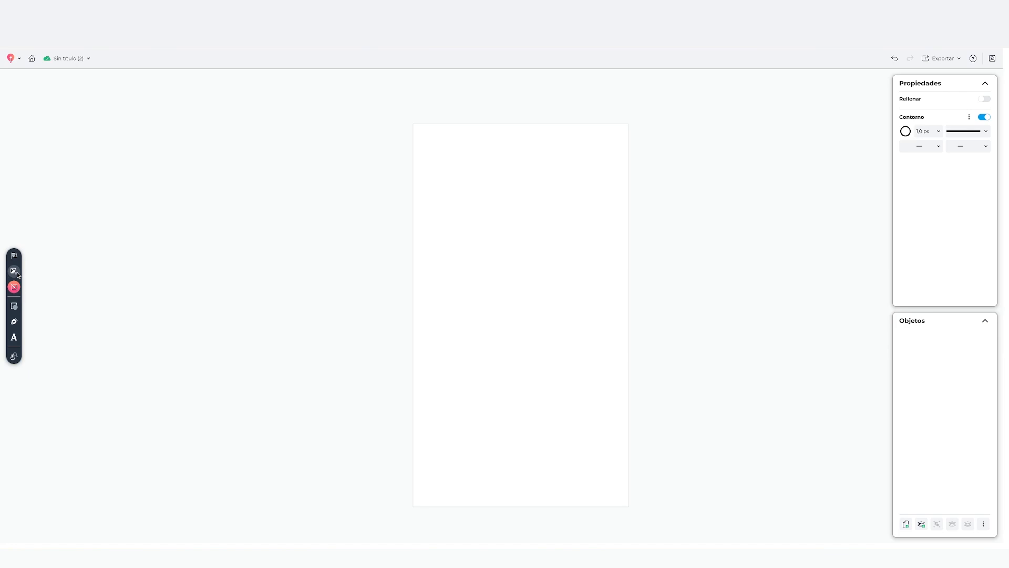
Add a rounded rectangle about 883 px wide and 132 px high and place it near the bottom of the blank page
left_click(14, 256)
left_click(14, 304)
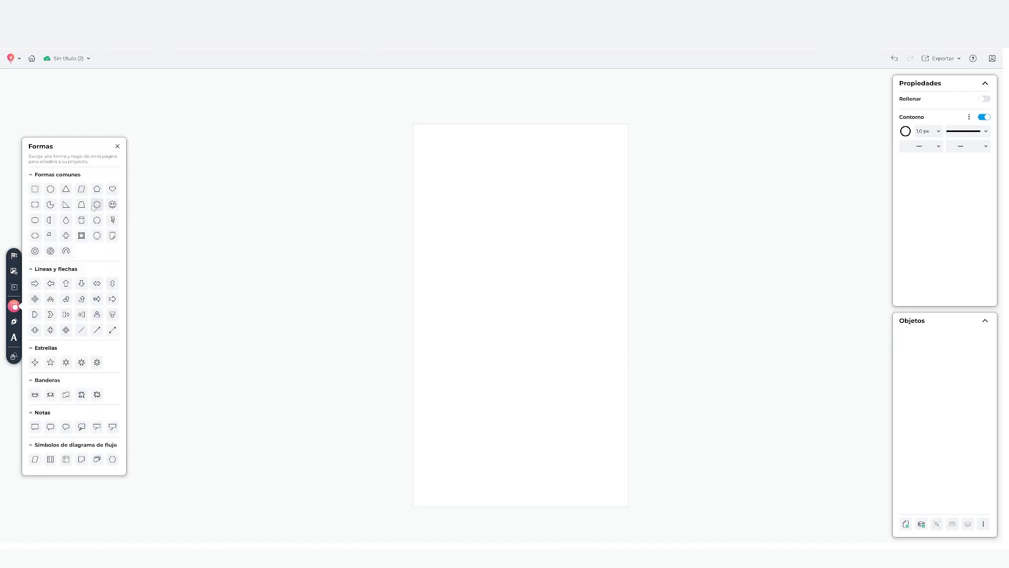
left_click(35, 205)
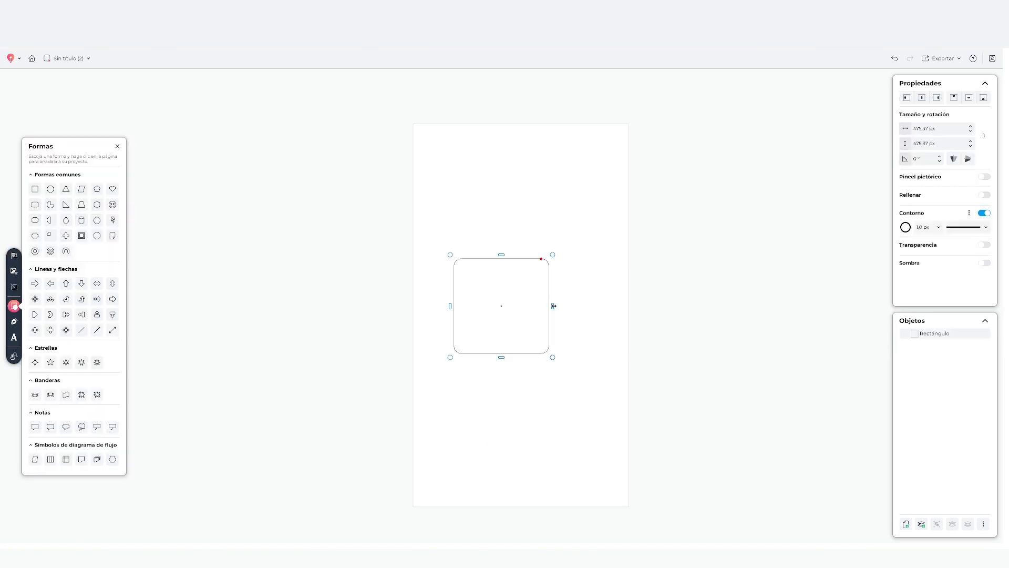
left_click_drag(615, 301, 615, 302)
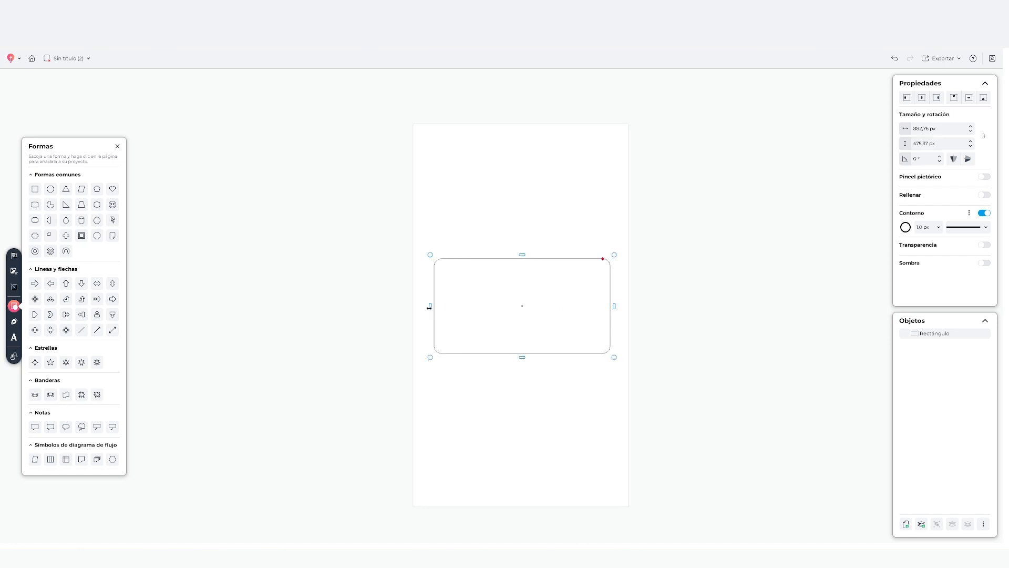
left_click_drag(521, 324, 522, 326)
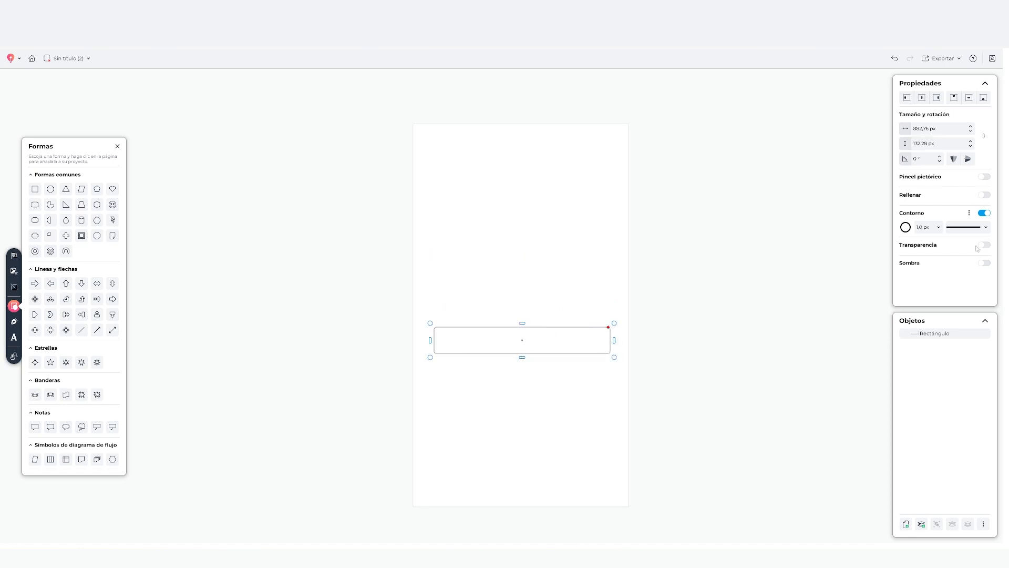
left_click(699, 270)
left_click(582, 329)
left_click_drag(586, 328, 596, 450)
Duplicate the rectangle to the top of the page and shrink the copy to about 441 by 80 px
left_click(615, 446)
right_click(595, 450)
left_click(615, 414)
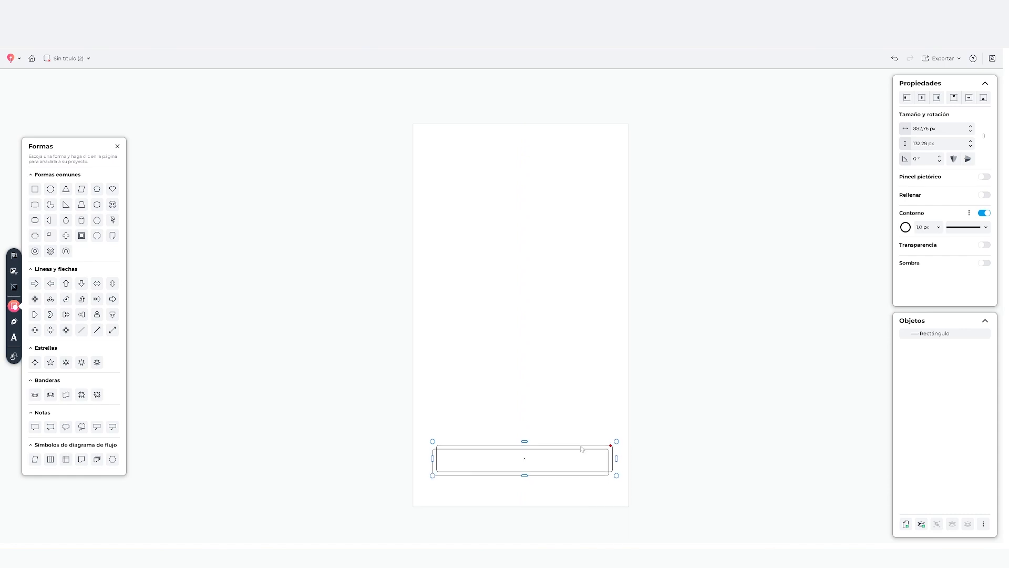
left_click_drag(572, 147, 601, 159)
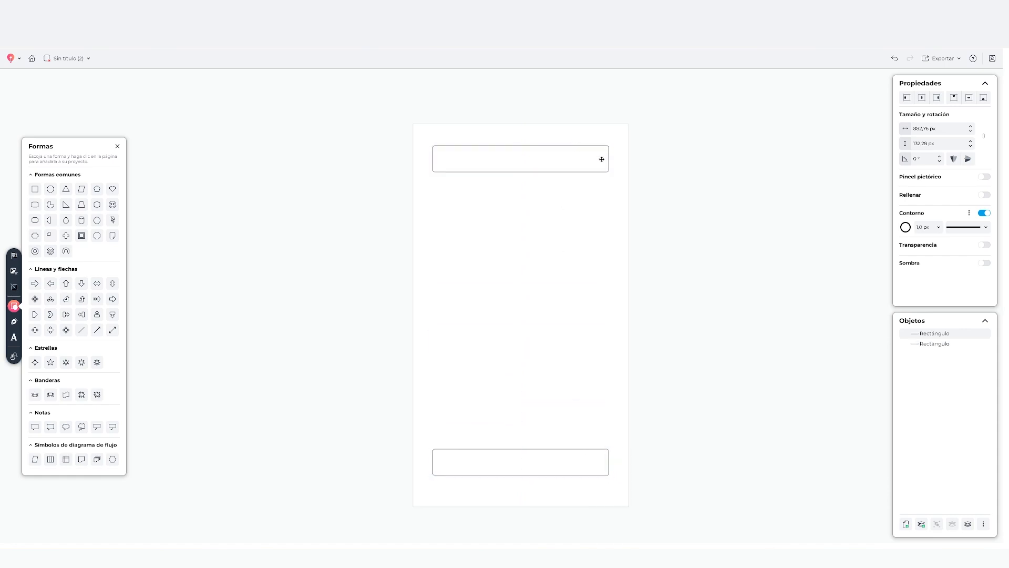
left_click(678, 194)
left_click(501, 172)
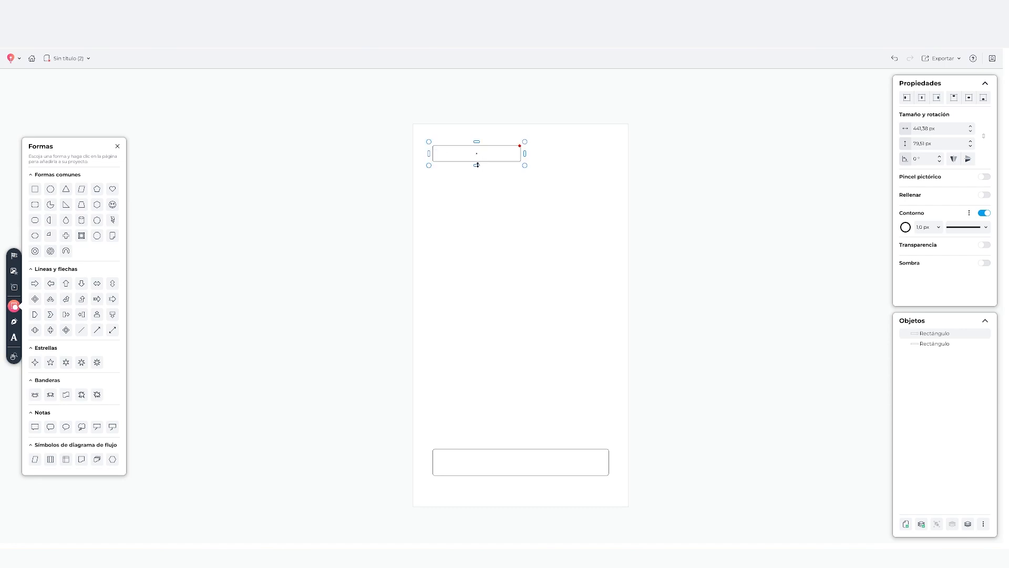
left_click(655, 241)
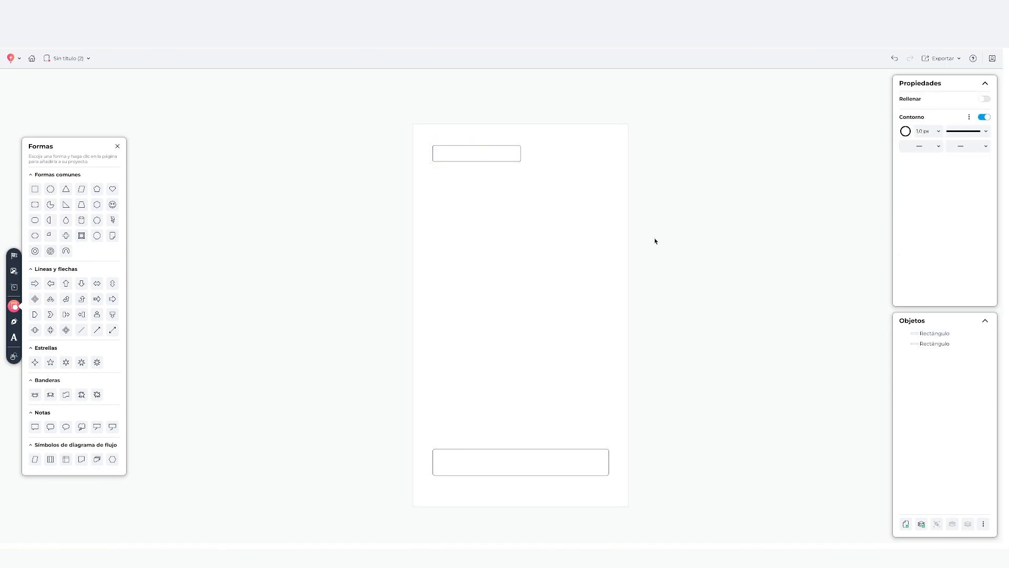
Insert a thin line with an arrowhead at mid-page and rotate it to lie horizontally
left_click(97, 330)
left_click(459, 291)
left_click(501, 292)
left_click(920, 159)
type("45")
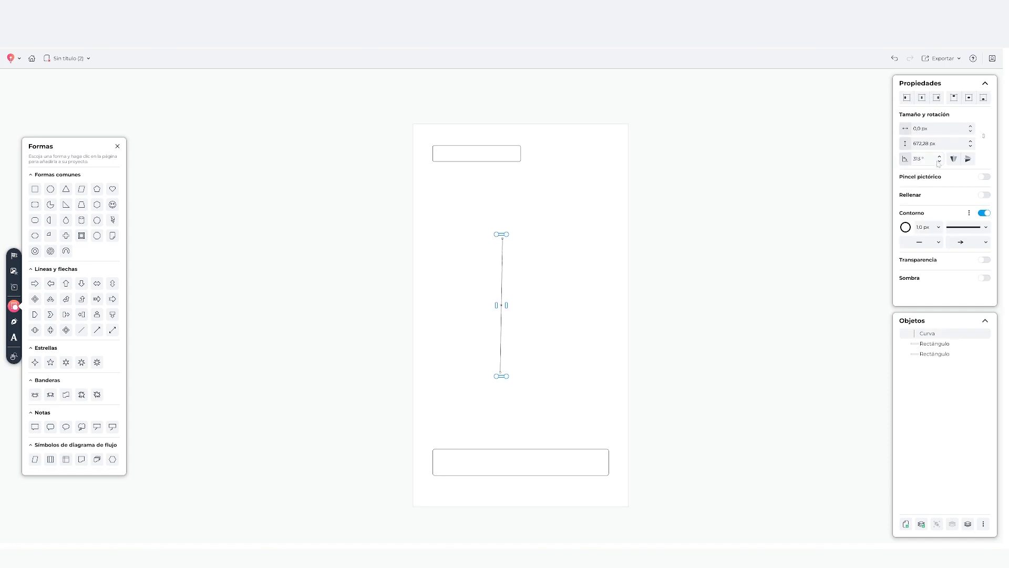
double_click(919, 159)
type("200")
left_click_drag(940, 161, 941, 158)
Shorten the arrow and place it at the page's right margin, level with the small upper rectangle
left_click(577, 319)
left_click(526, 306)
left_click_drag(430, 305, 604, 153)
left_click(568, 309)
left_click(588, 187)
Replace the lower rectangle with a duplicate of the small upper one, enlarged to span the margins near the page's bottom
right_click(509, 161)
left_click(537, 213)
key("Delete")
left_click(520, 159)
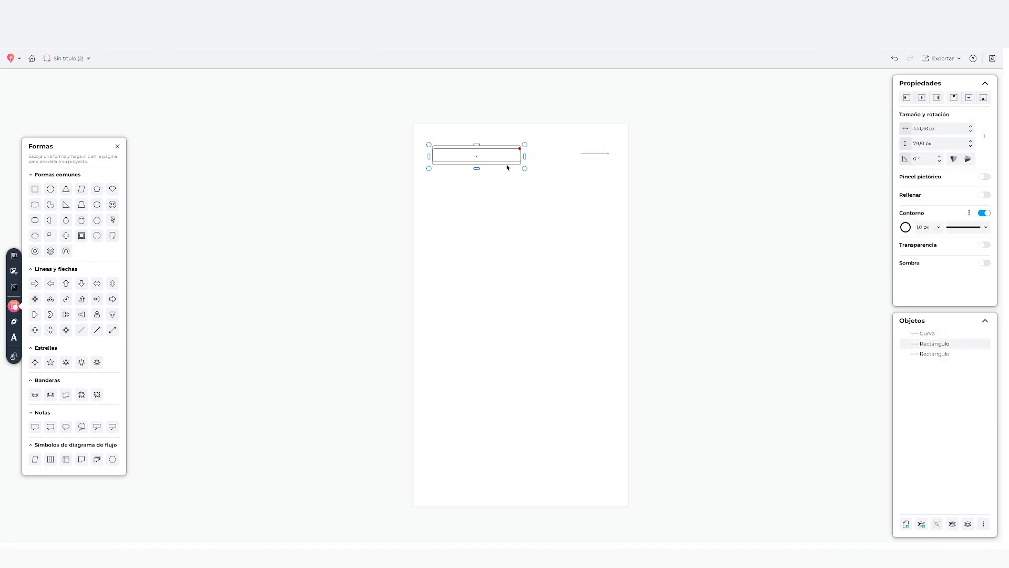
left_click_drag(520, 473, 523, 457)
left_click(550, 417)
Add the text "ARCHITECHTURE" at 18 pt inside the small upper rectangle
left_click(14, 338)
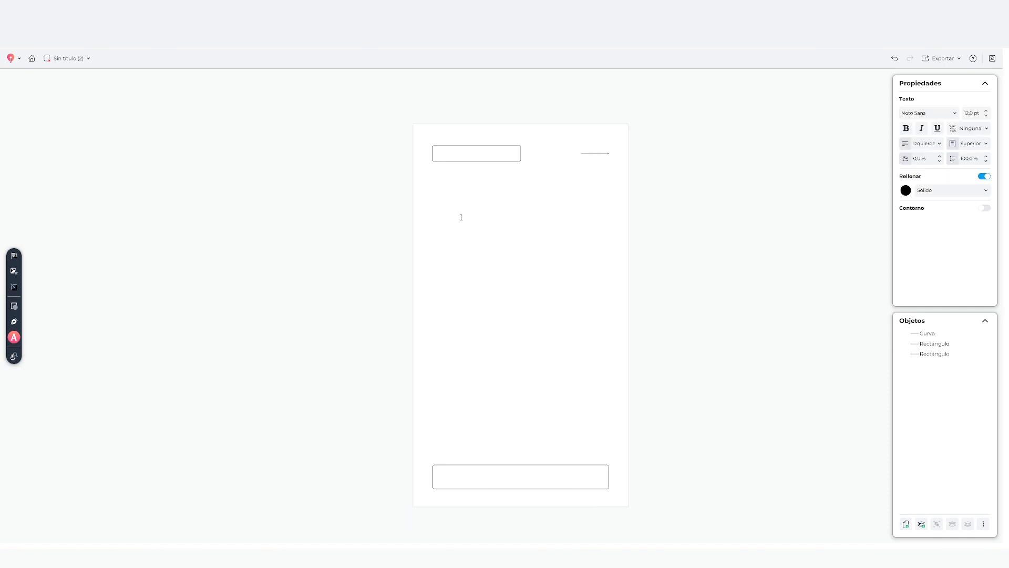
left_click(462, 217)
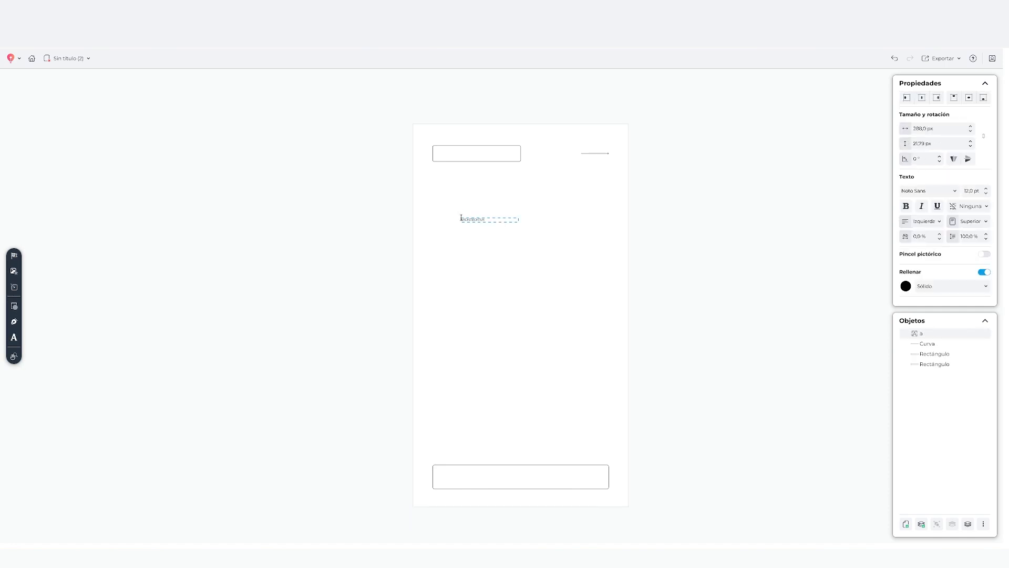
left_click_drag(473, 218, 449, 152)
Filter the fonts to Sans Serif and set the ARCHITECHTURE label's font to Cascadia Code
left_click(957, 191)
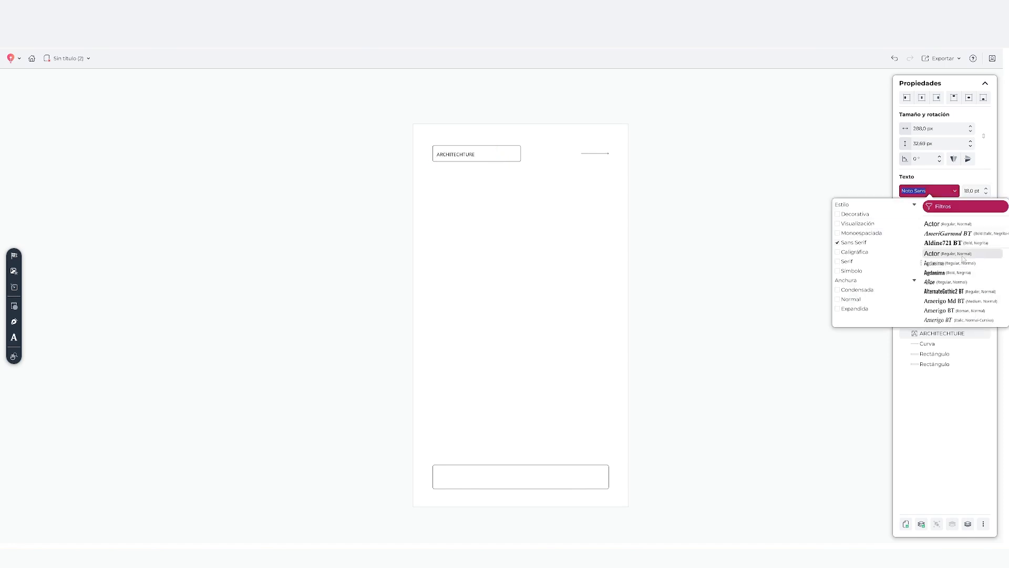
left_click(838, 243)
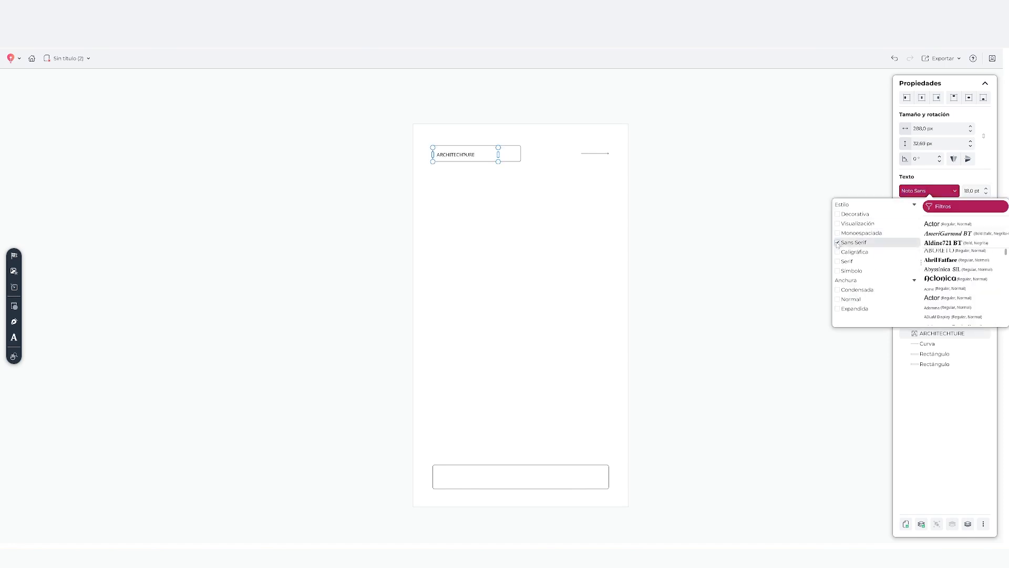
left_click(837, 243)
left_click_drag(983, 326, 983, 510)
scroll(962, 457, "down", 10)
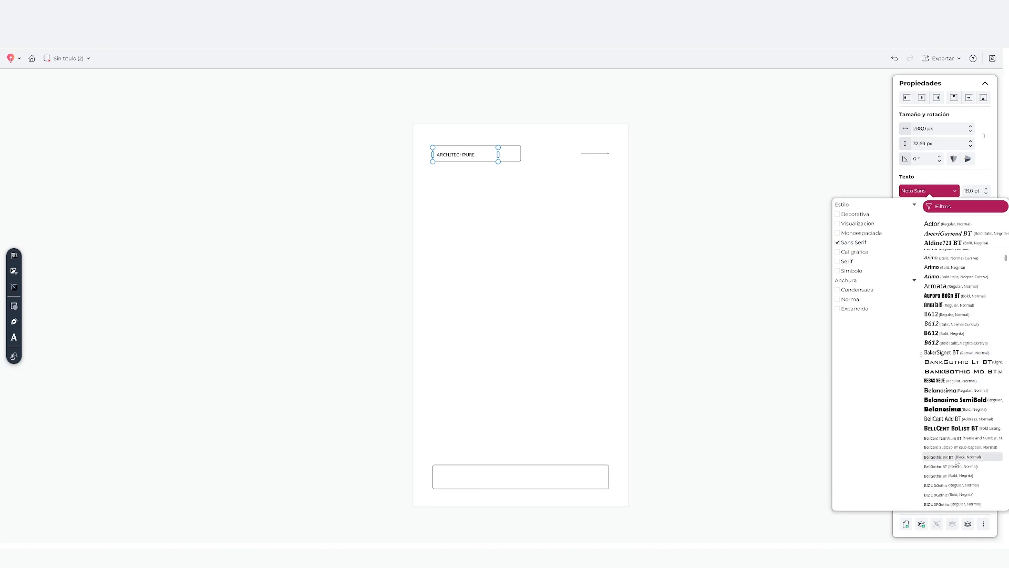
scroll(960, 448, "down", 3)
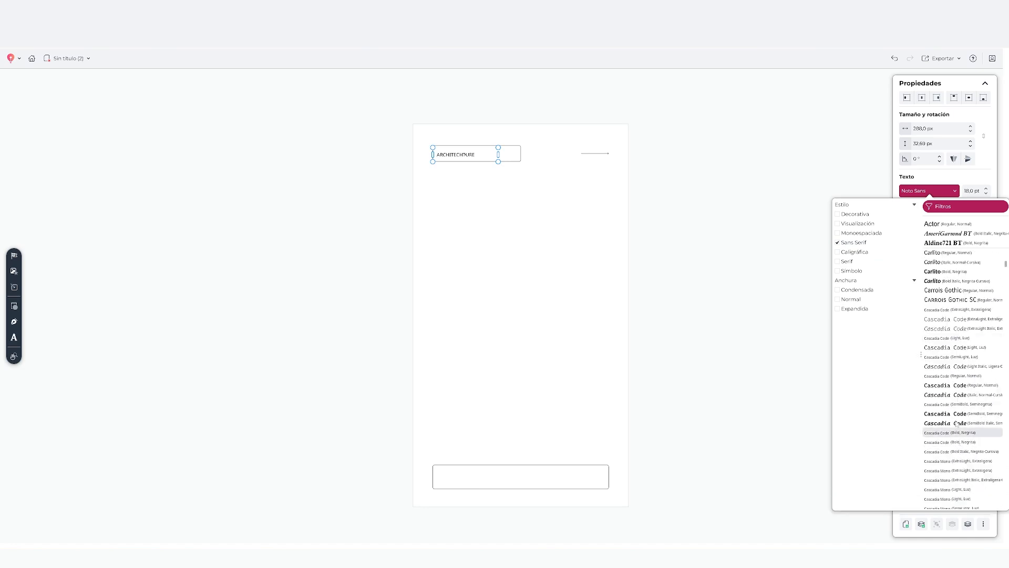
left_click(960, 447)
left_click(471, 160)
left_click(471, 154)
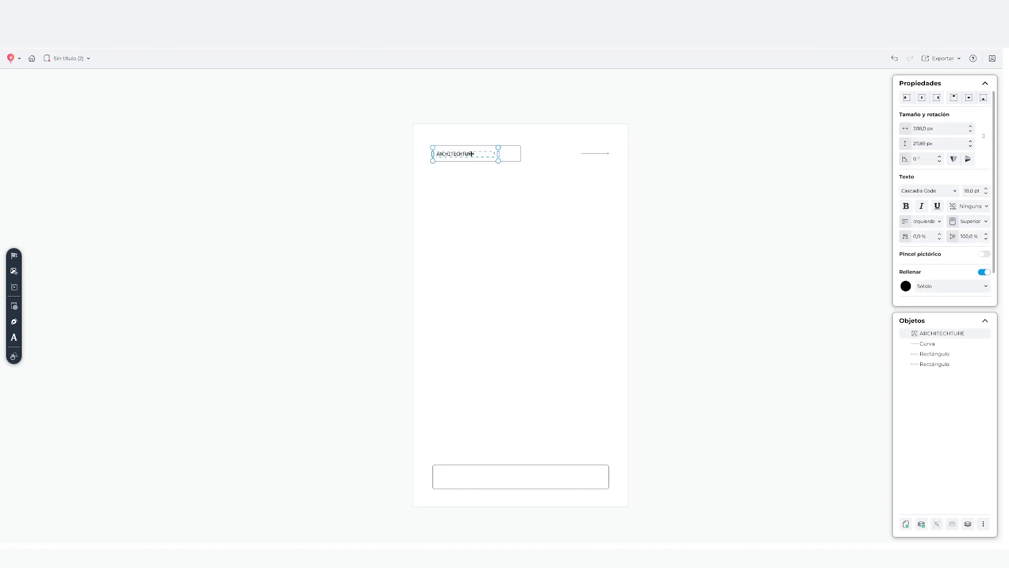
Duplicate the ARCHITECHTURE label into the lower rectangle and change the copy's text to "READ NOW"
right_click(467, 157)
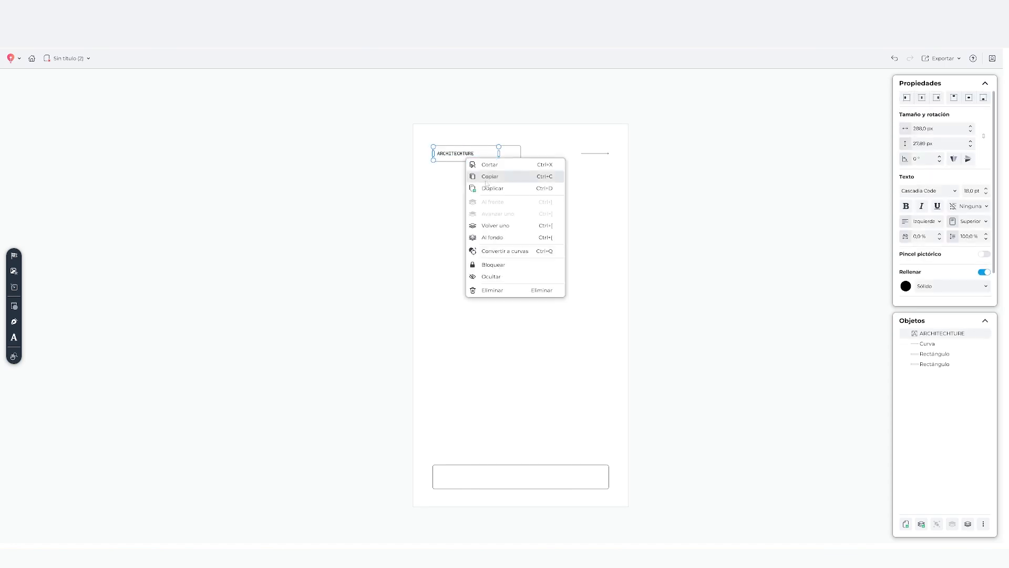
left_click(517, 201)
left_click_drag(497, 330, 472, 476)
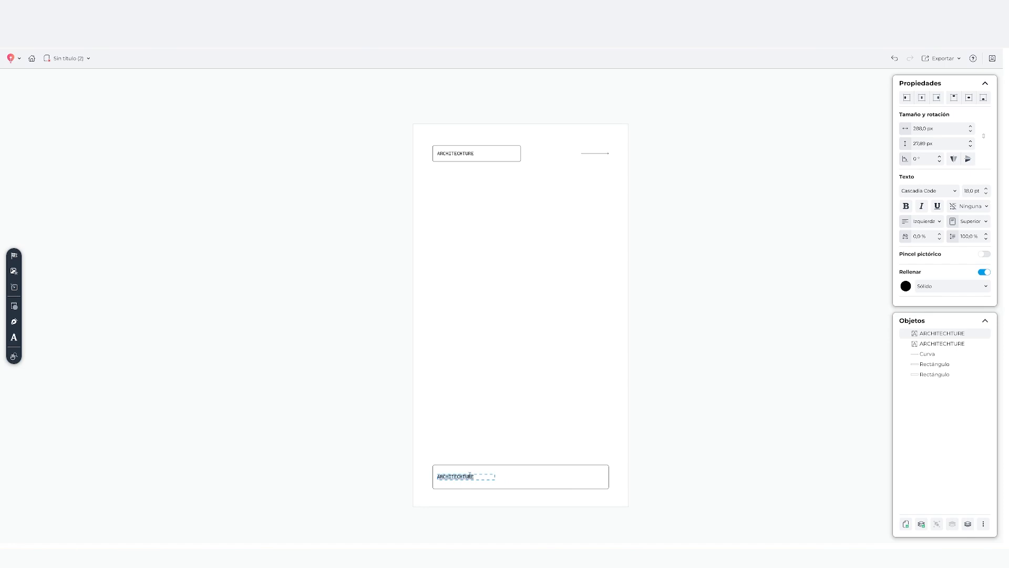
left_click(445, 478)
Center-align the READ NOW text and position it in the middle of the lower rectangle
left_click(921, 220)
left_click(917, 242)
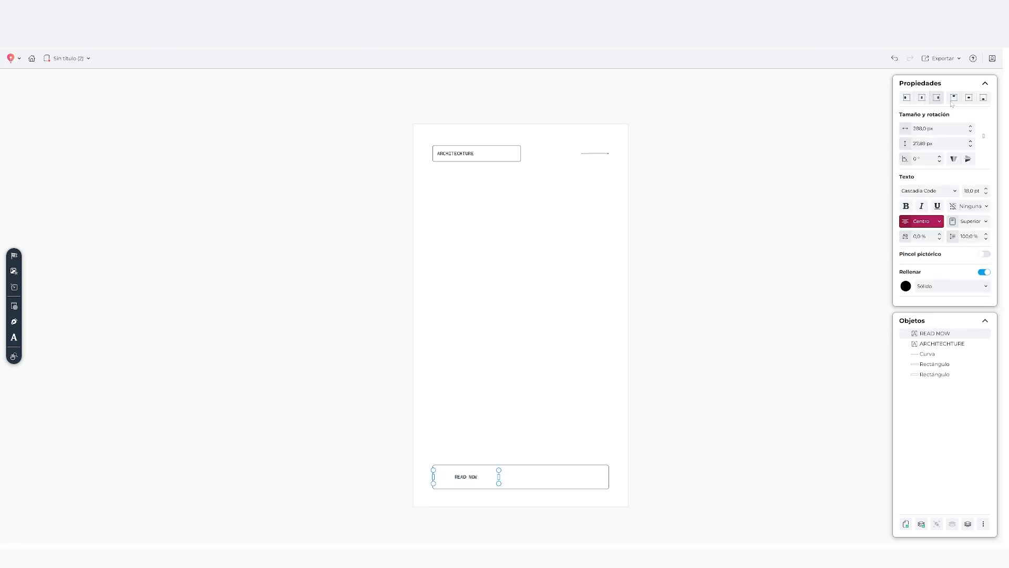
left_click(969, 99)
left_click(921, 99)
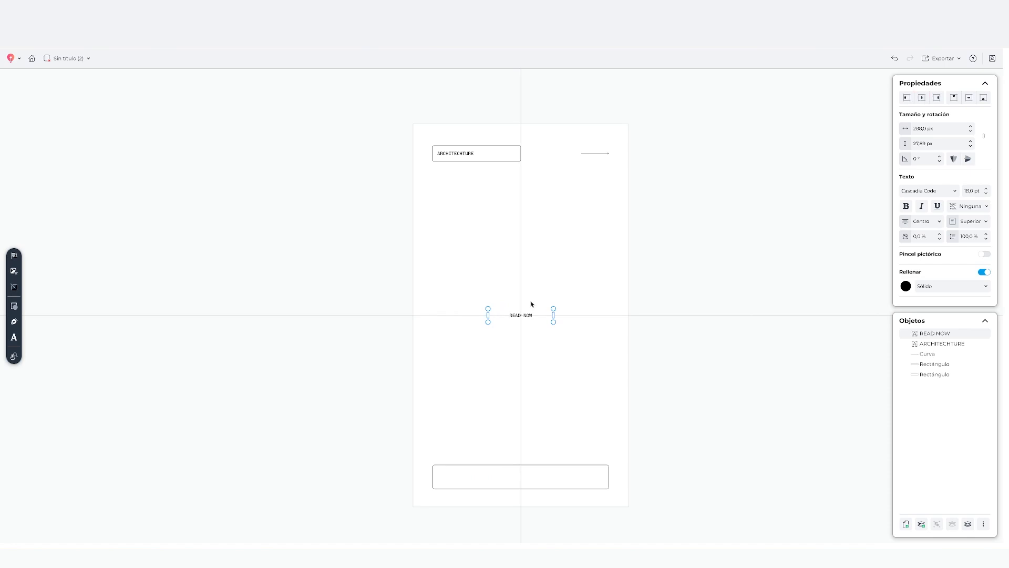
left_click(546, 486)
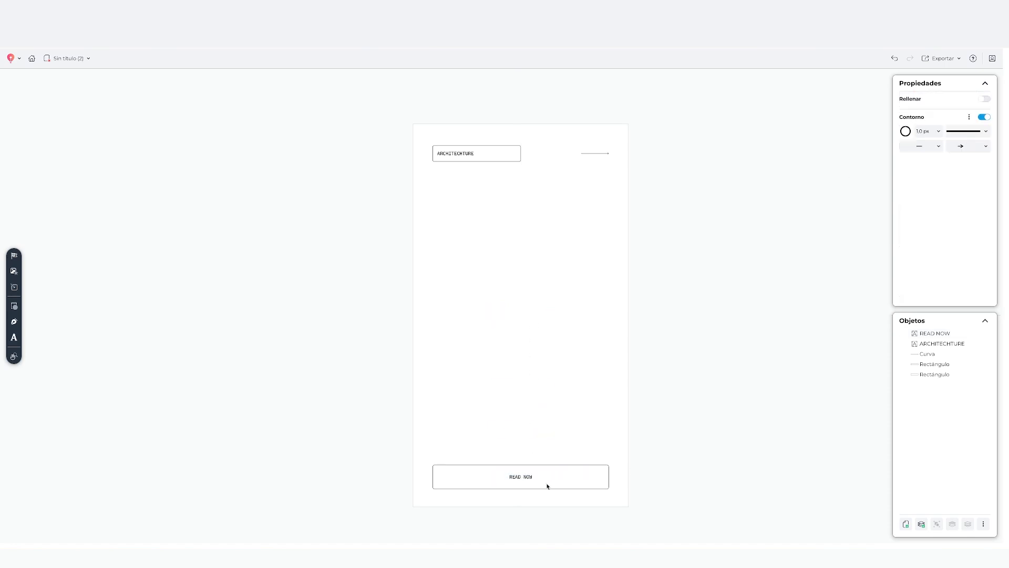
Search the stock photos for "BRUTALIST" and insert the black-and-white photo of the stepped concrete building
left_click(14, 272)
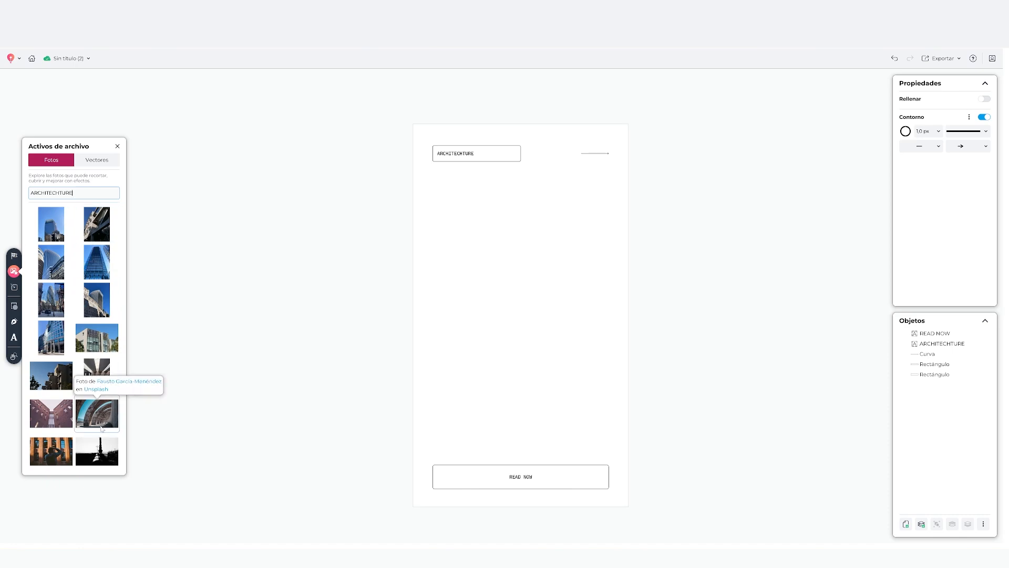
scroll(103, 425, "down", 1)
scroll(103, 428, "down", 10)
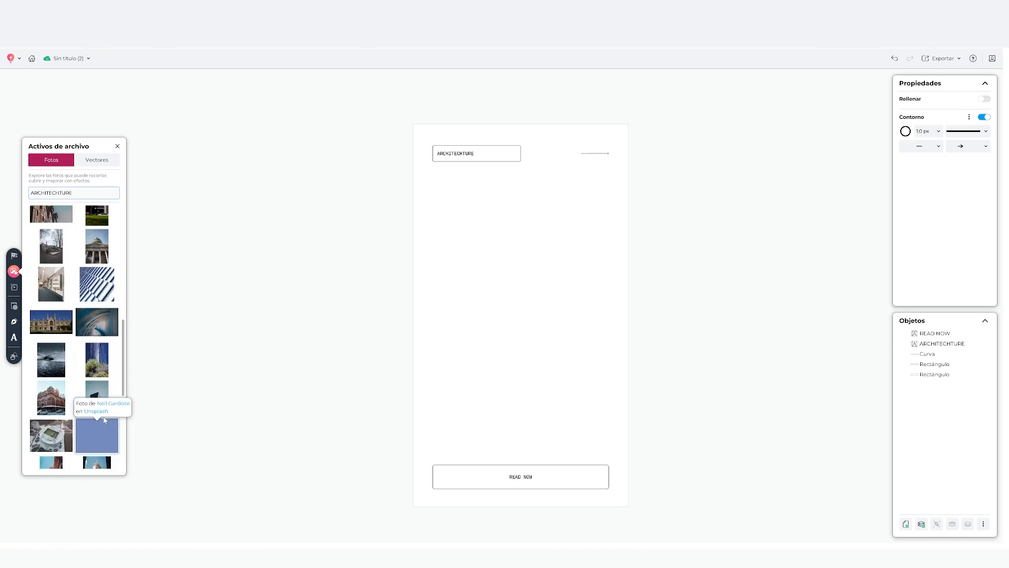
double_click(63, 193)
type("BRUTALIST")
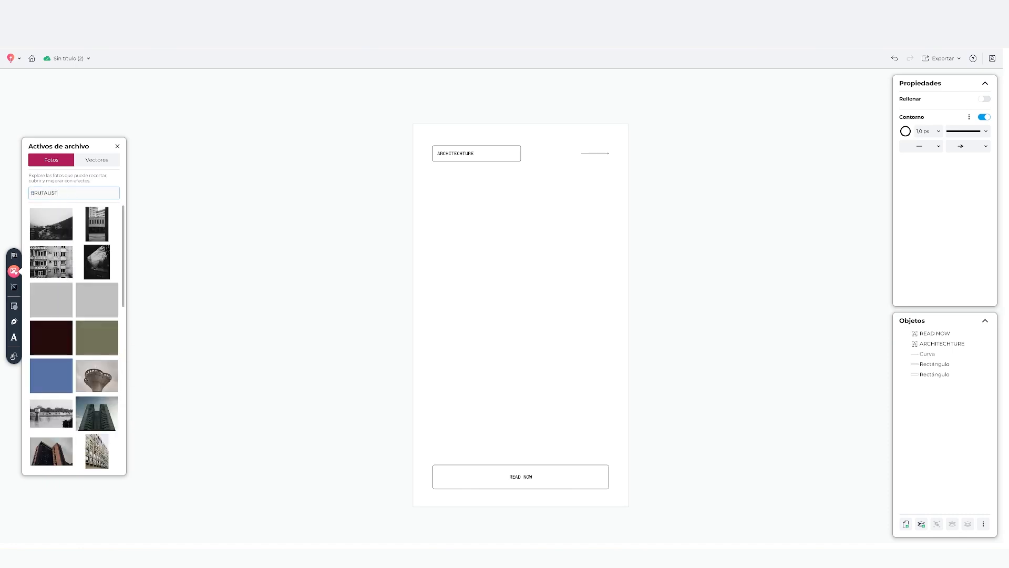
left_click(104, 299)
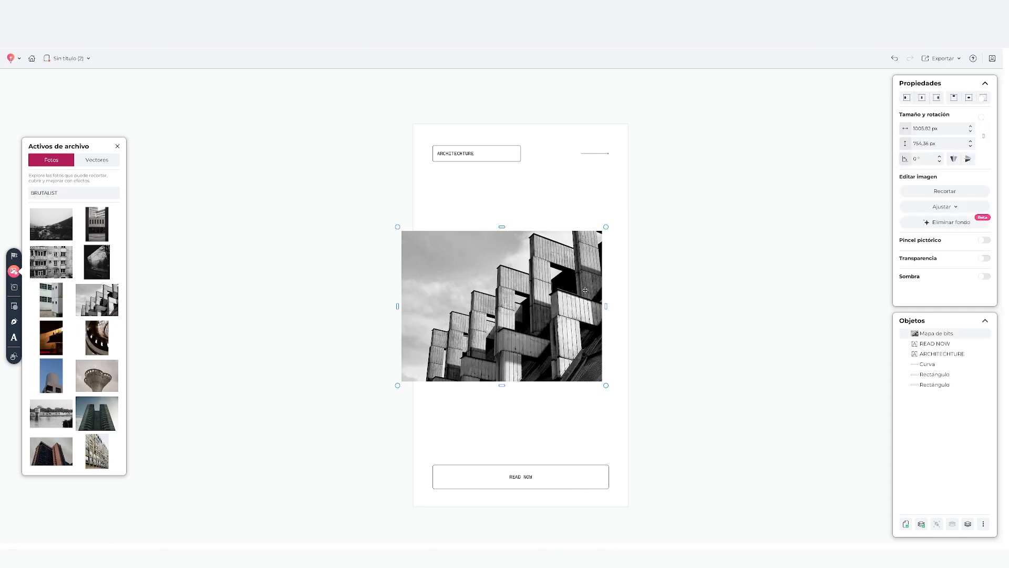
Enlarge the building photo to about 2633 by 1975 px and remove its background
left_click_drag(588, 263, 581, 326)
left_click_drag(650, 240, 562, 286)
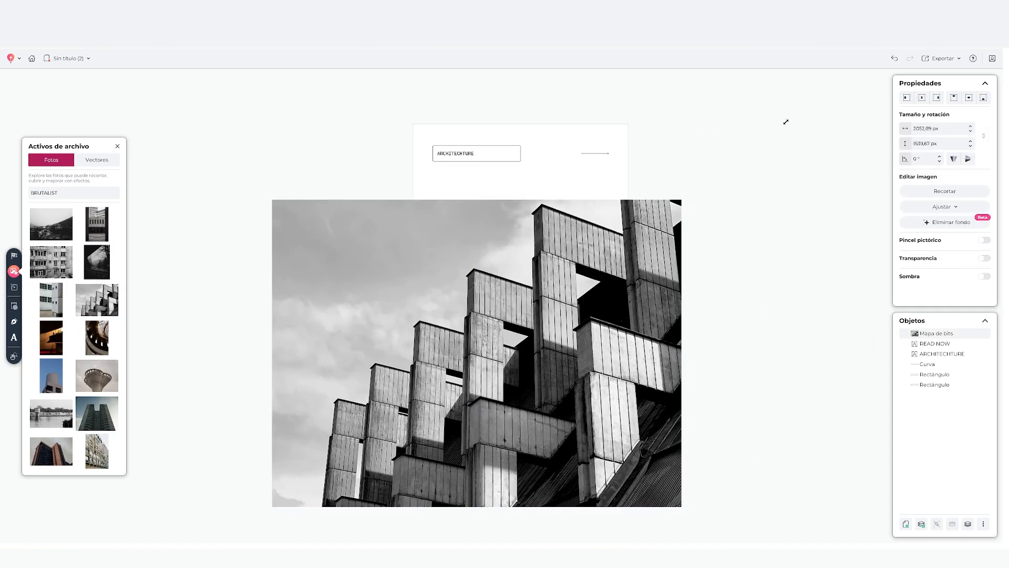
left_click_drag(786, 122, 801, 110)
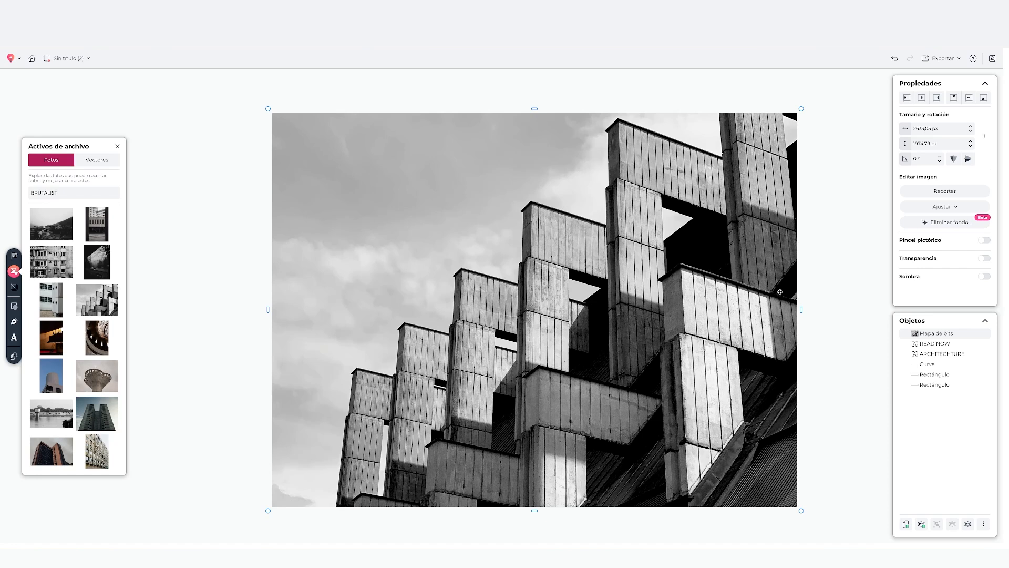
Shift the building photo left over the page and send it behind all other objects
left_click_drag(765, 332, 705, 342)
left_click(968, 523)
left_click(858, 358)
Give the rectangle behind READ NOW a white outline and a solid white fill
left_click(941, 364)
left_click(905, 227)
left_click(906, 268)
left_click(927, 227)
left_click(905, 227)
left_click(906, 347)
left_click(934, 213)
left_click(983, 195)
left_click(905, 209)
left_click(930, 266)
left_click(868, 328)
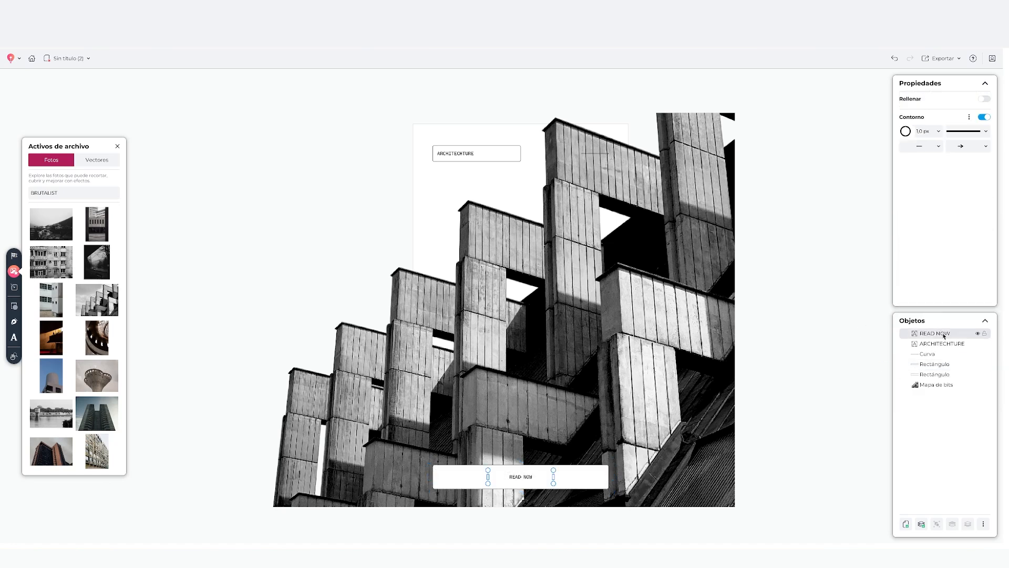
Duplicate the READ NOW text, move the copy below the ARCHITECHTURE box and left-align it
right_click(519, 476)
left_click(544, 440)
left_click_drag(527, 477, 476, 190)
left_click(920, 221)
left_click(920, 233)
Change the copied text to "/ MOST IMPRESSIVE BRUTALIST BUILDINGS" at 20 pt and widen its frame to fit two lines
left_click(508, 180)
left_click(451, 183)
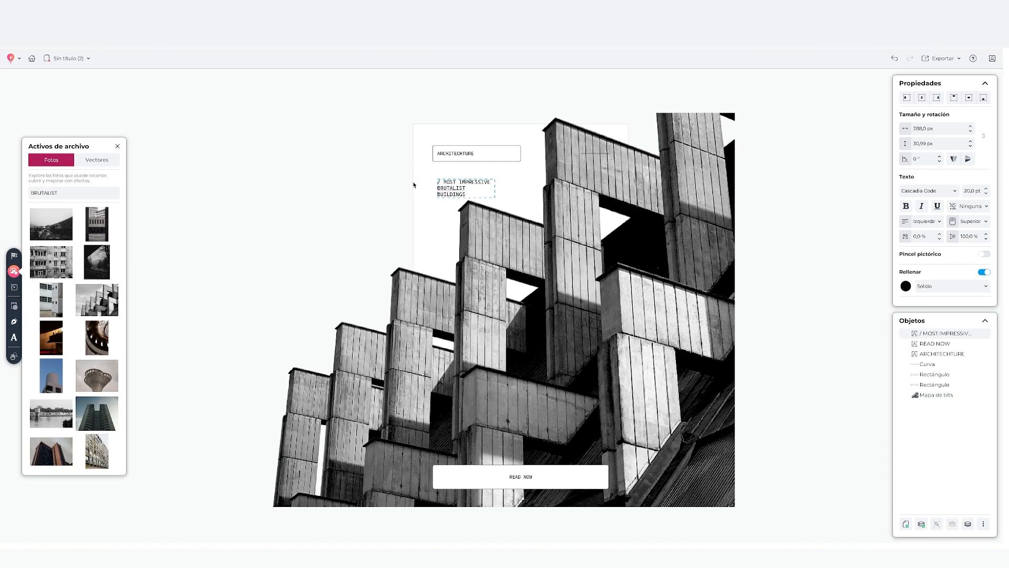
left_click(537, 228)
left_click(479, 189)
left_click_drag(495, 188, 521, 188)
Shrink the building photo and reposition it across the lower part of the page, clear of the headline and arrow
left_click_drag(733, 277, 745, 331)
left_click(787, 369)
left_click(730, 342)
left_click(776, 249)
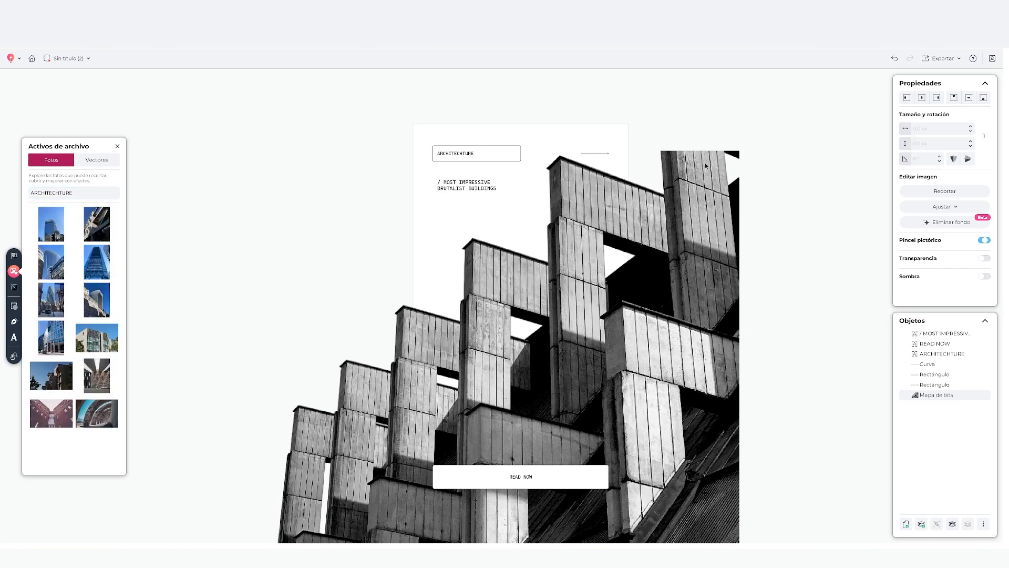
left_click_drag(708, 169, 634, 251)
left_click_drag(523, 337, 639, 300)
Switch the "/ MOST IMPRESSIVE BRUTALIST BUILDINGS" headline to a bolder style of its font
left_click(945, 334)
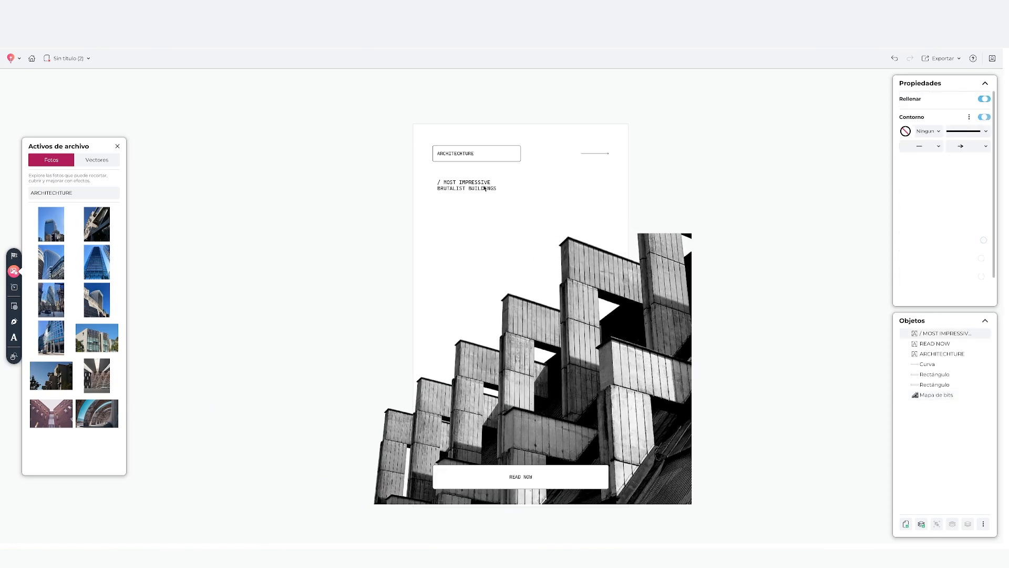
left_click(928, 190)
left_click(979, 501)
left_click(753, 304)
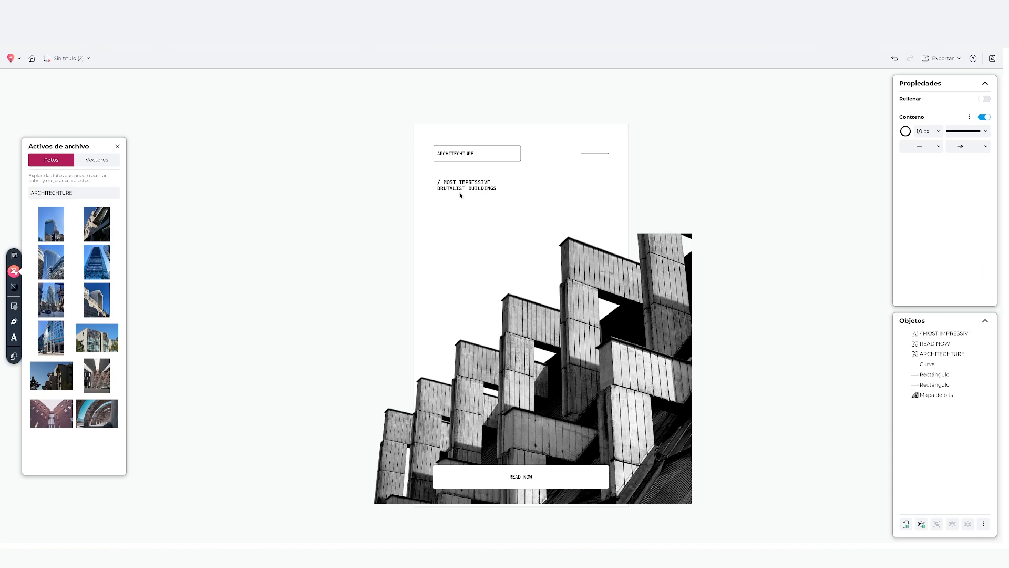
Draw a square about 653 px wide over the page's middle area and give it a solid light orange fill
left_click(14, 305)
left_click(451, 255)
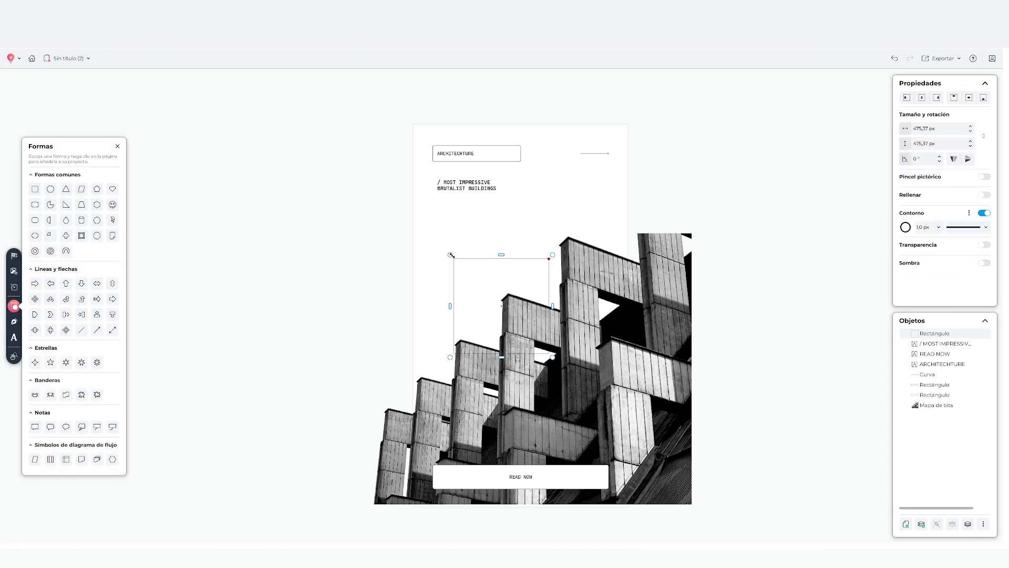
left_click(984, 194)
left_click(905, 209)
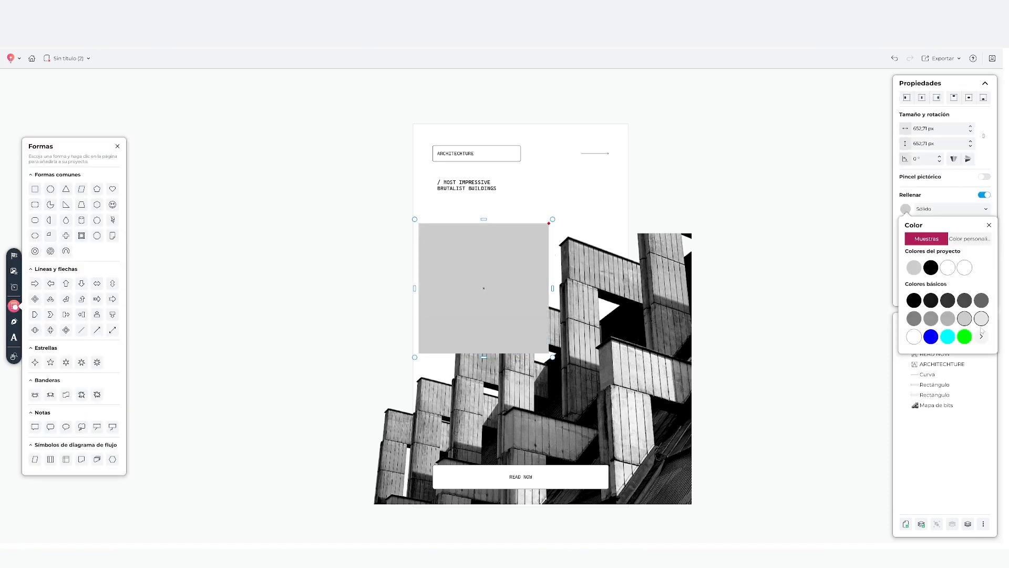
left_click(914, 319)
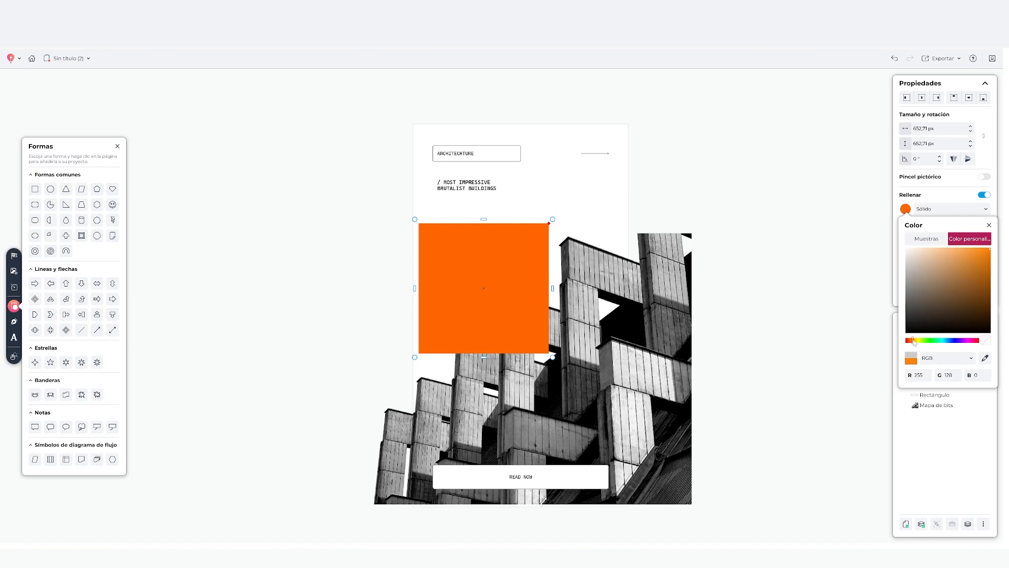
left_click_drag(913, 340, 909, 341)
left_click(972, 249)
Centre the orange square on the page, remove its outline and place it behind the building photo
left_click_drag(494, 287, 526, 287)
left_click(922, 97)
left_click(968, 98)
right_click(591, 209)
left_click(954, 358)
left_click_drag(957, 411, 957, 412)
Hide the building photo and widen the orange shape to about 860 px, spanning the text's left margin to the READ NOW box's right edge
left_click(476, 295)
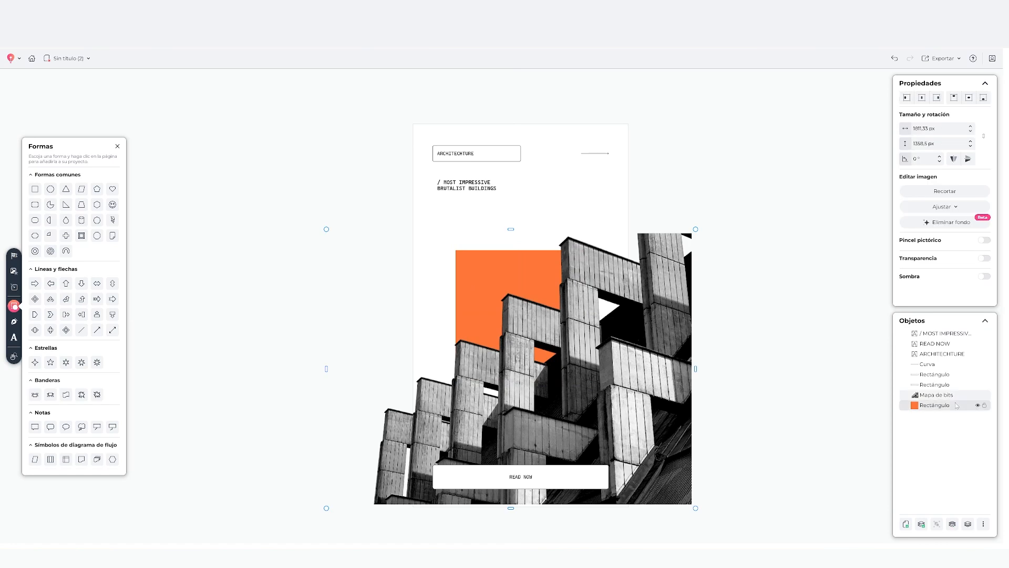
left_click(978, 395)
left_click(531, 331)
left_click_drag(452, 315, 433, 316)
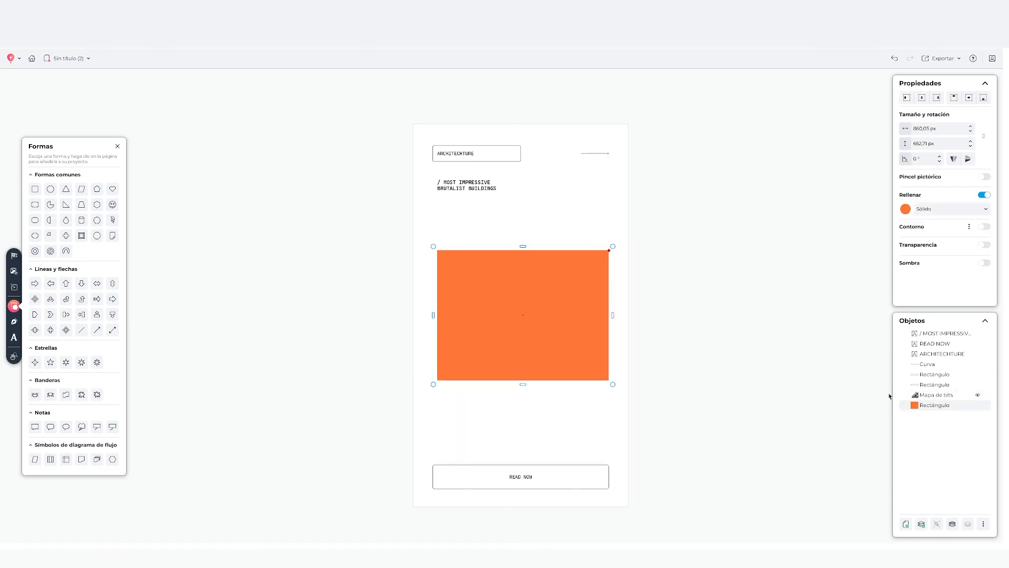
Extend the orange rectangle's lower edge to just above the READ NOW box and make the building photo visible again
left_click(978, 395)
left_click(827, 375)
left_click(977, 395)
left_click(528, 362)
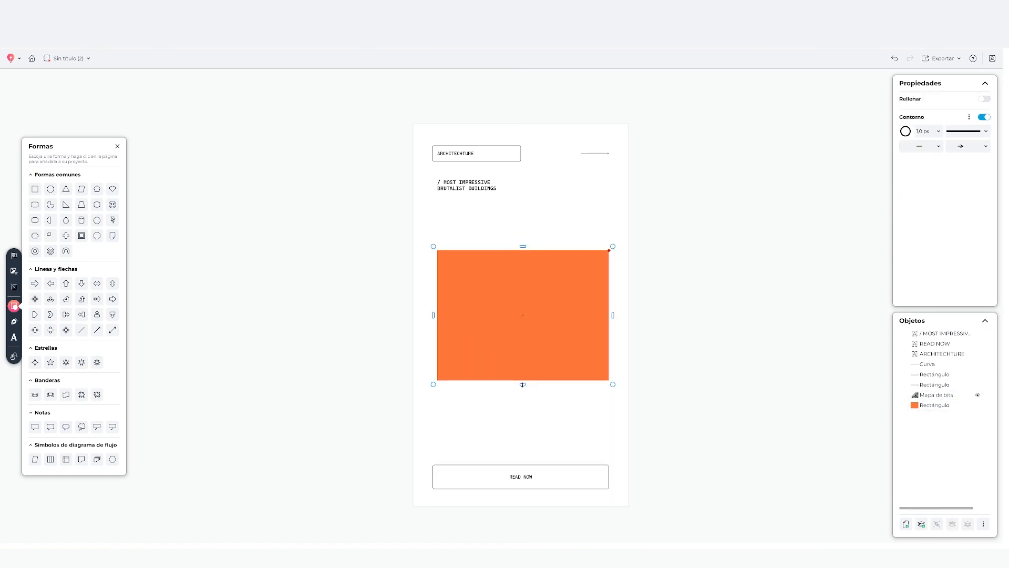
left_click_drag(523, 385, 523, 451)
left_click(978, 395)
Recolour the rectangle blue and raise its upper edge to just below the headline, making it about 1199 px tall
left_click(905, 209)
left_click_drag(963, 339, 954, 340)
left_click_drag(523, 246, 524, 217)
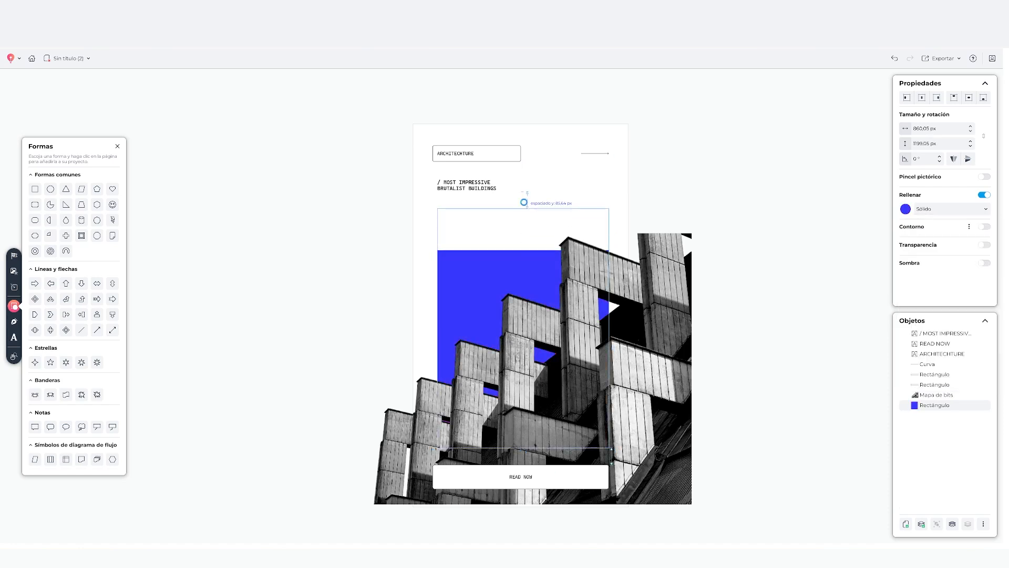
left_click(801, 276)
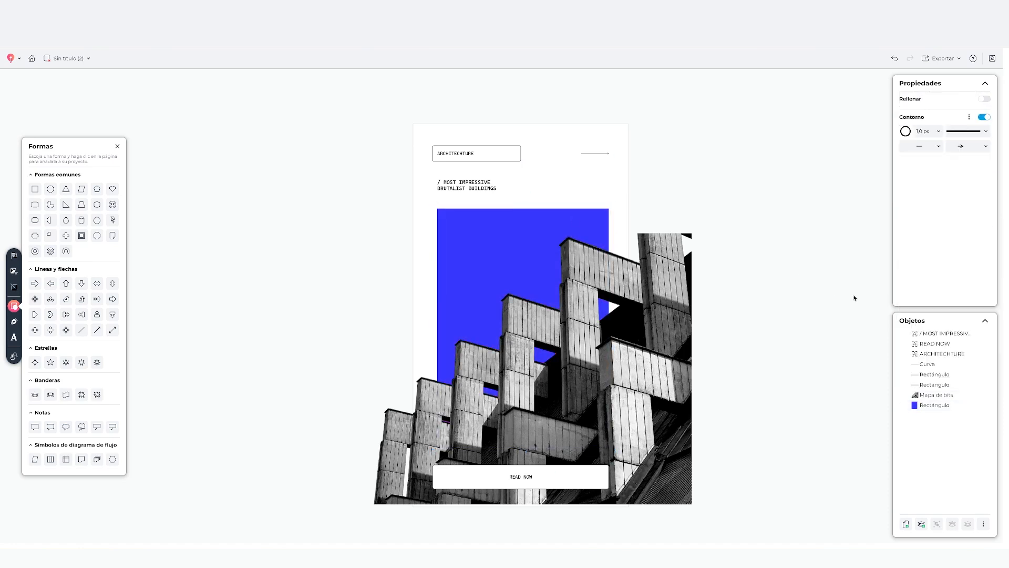